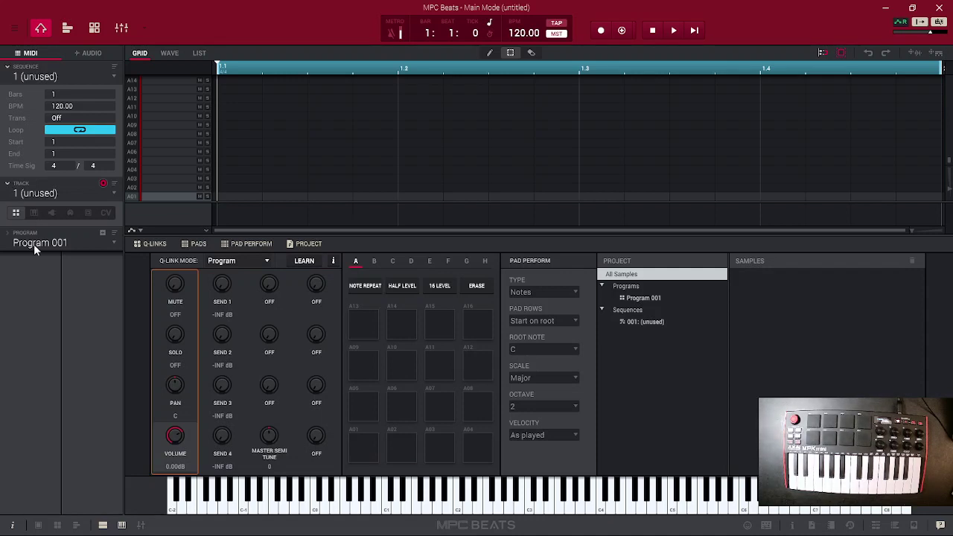
Try the keygroup and plugin track types on the track and return it to the drum type.
click(33, 214)
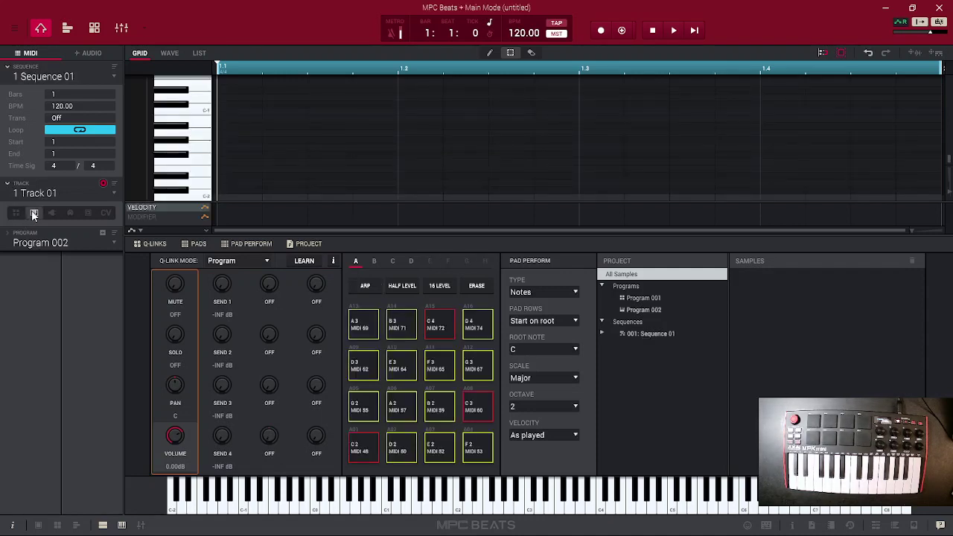
click(47, 213)
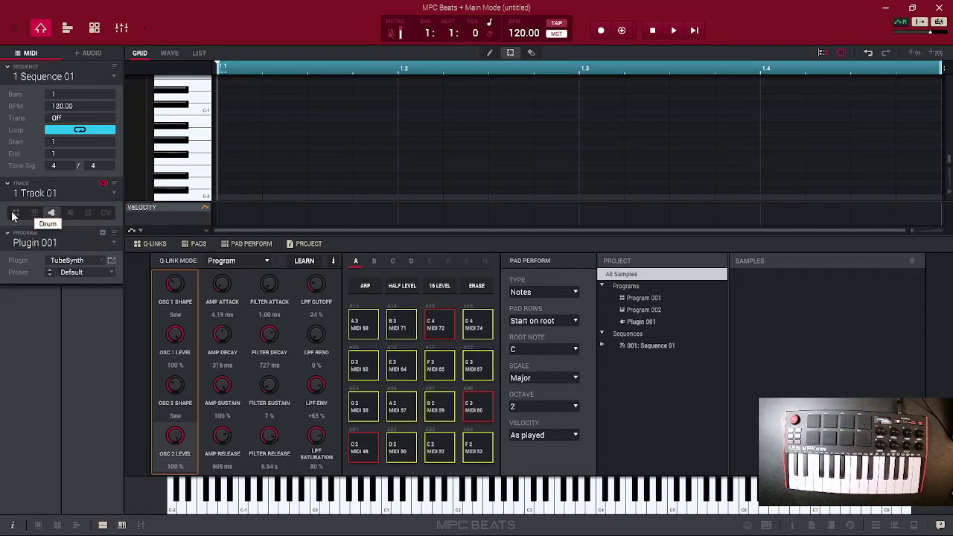
click(15, 214)
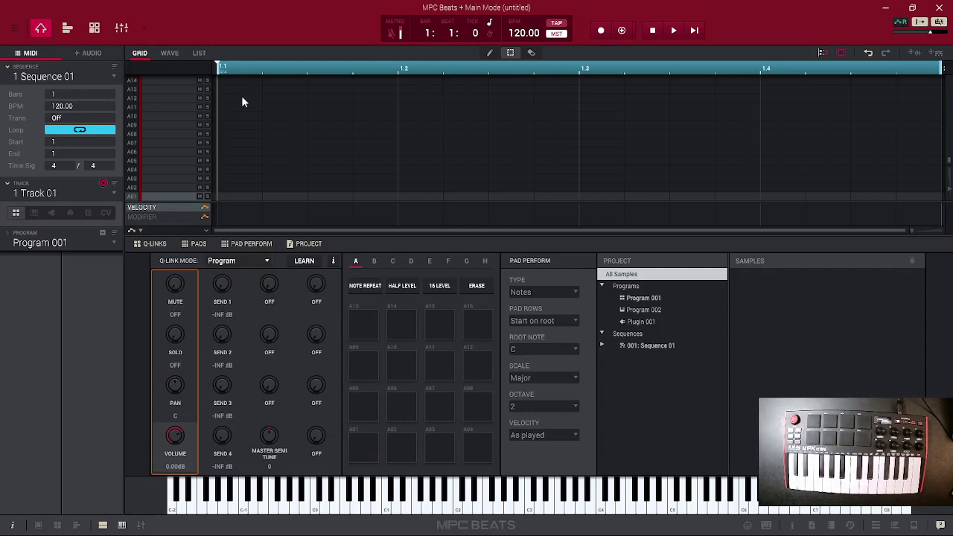
Check the choices in the track and program lists, and play the empty sequence briefly.
click(53, 194)
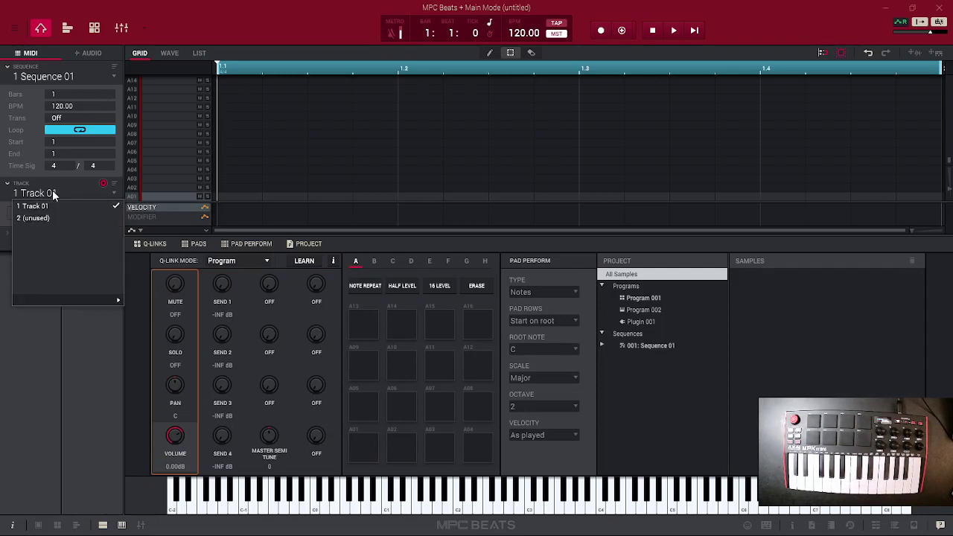
click(331, 130)
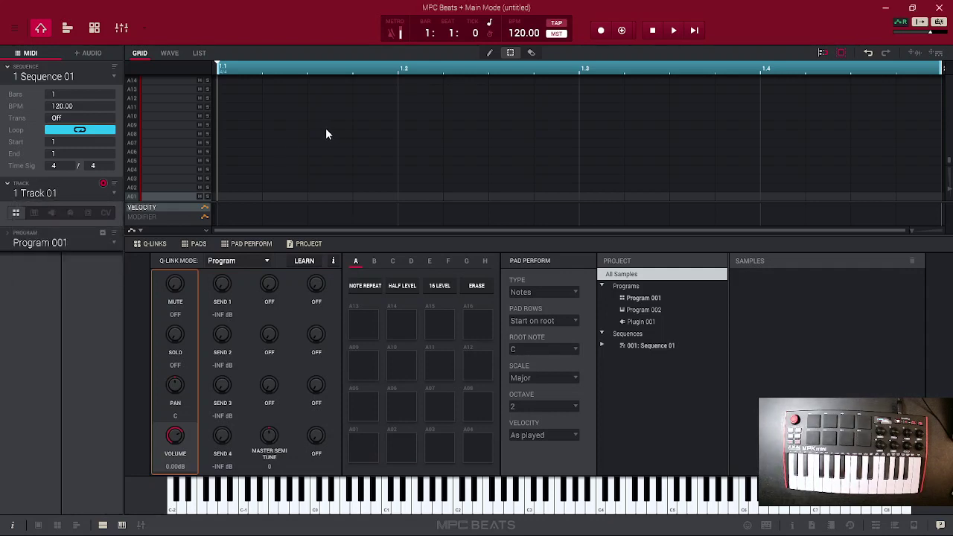
click(37, 245)
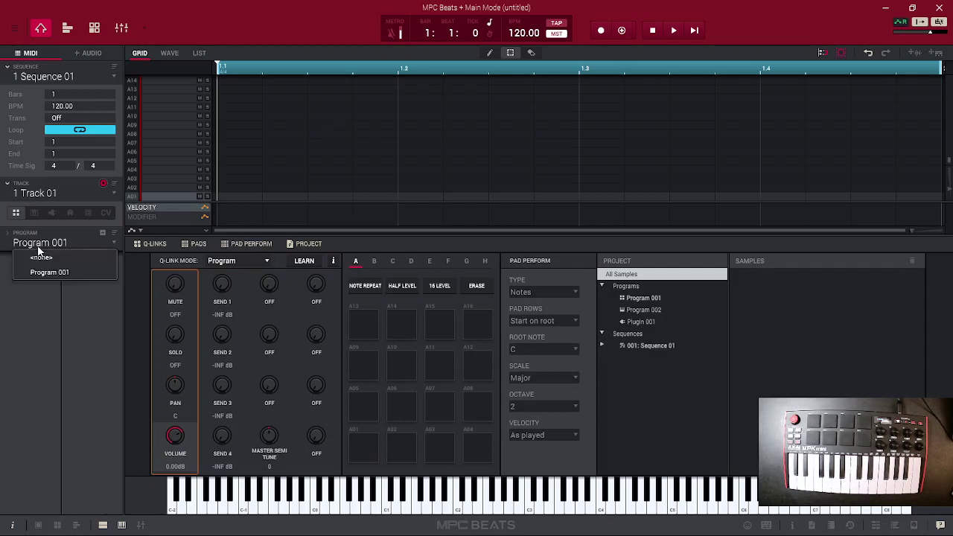
click(48, 324)
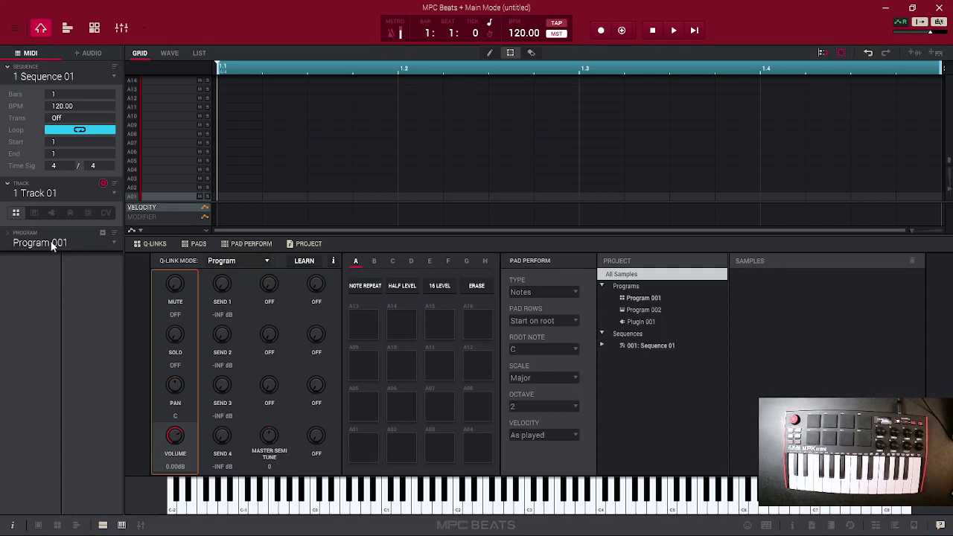
click(673, 31)
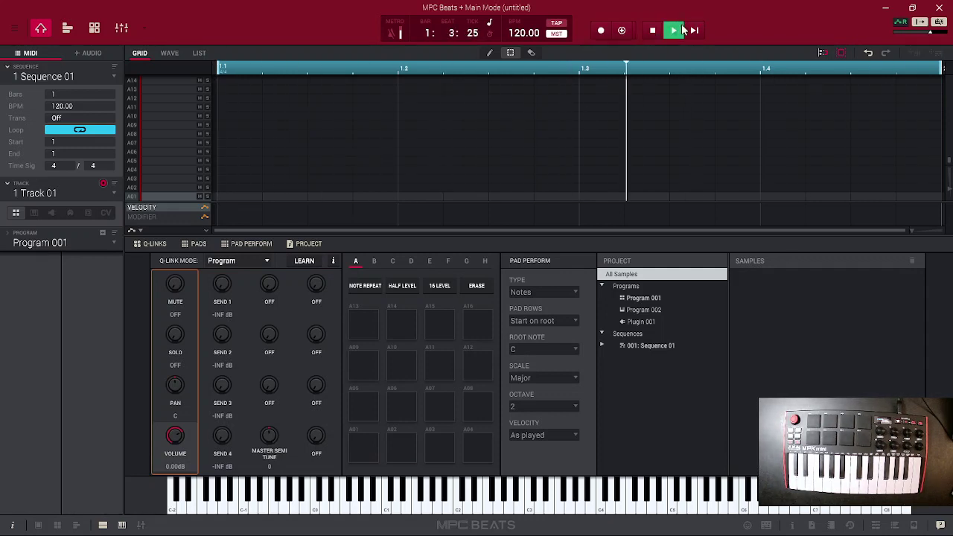
click(652, 31)
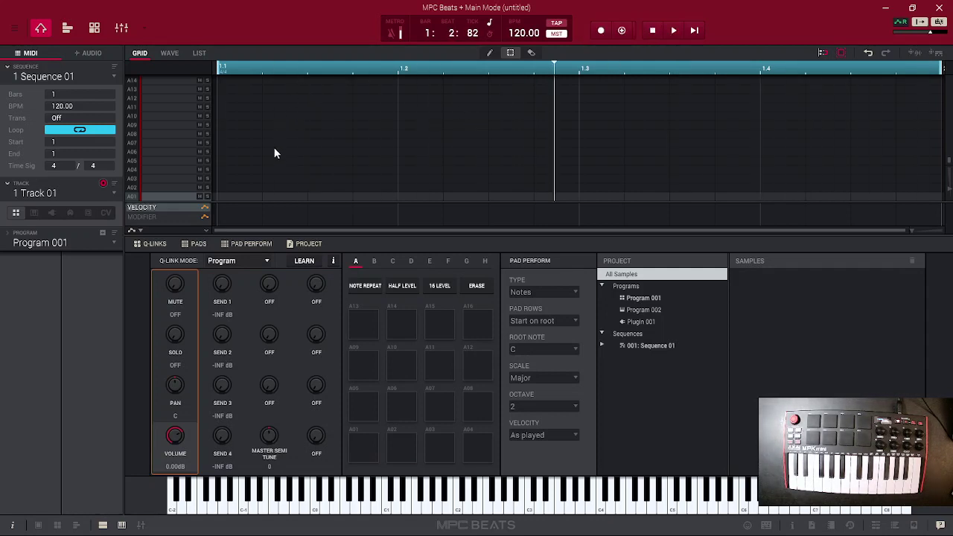
Draw a short test note on pad A02 at the start of bar 1, play it back, and remove it.
click(489, 53)
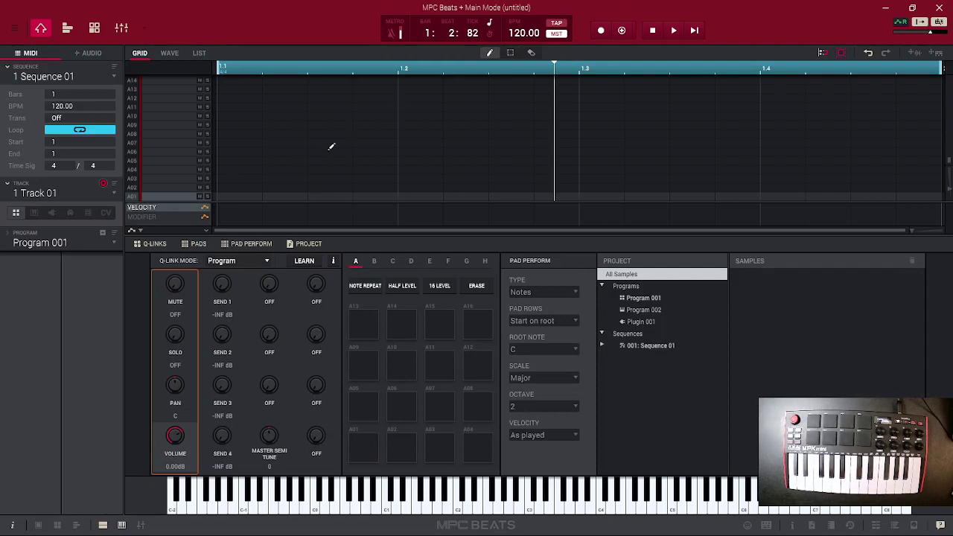
click(227, 185)
click(674, 31)
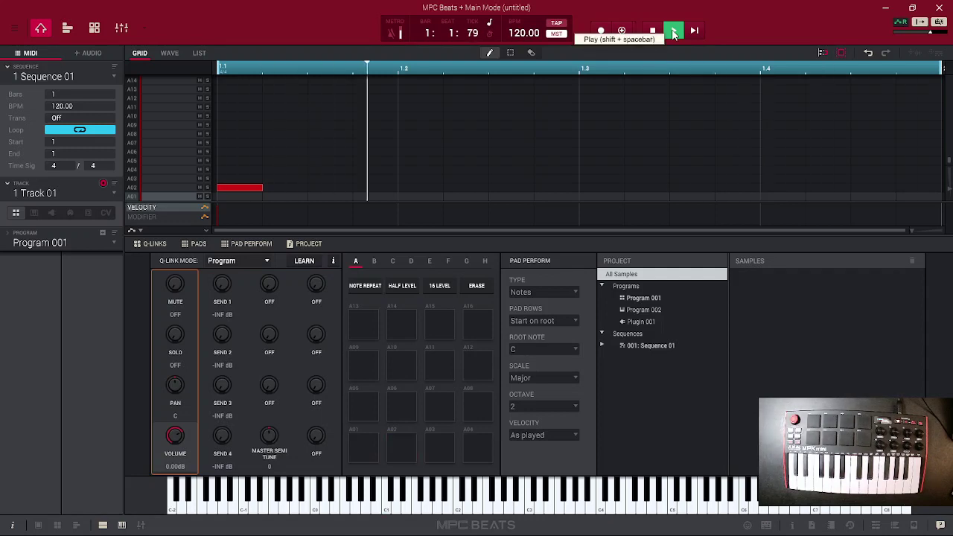
click(651, 32)
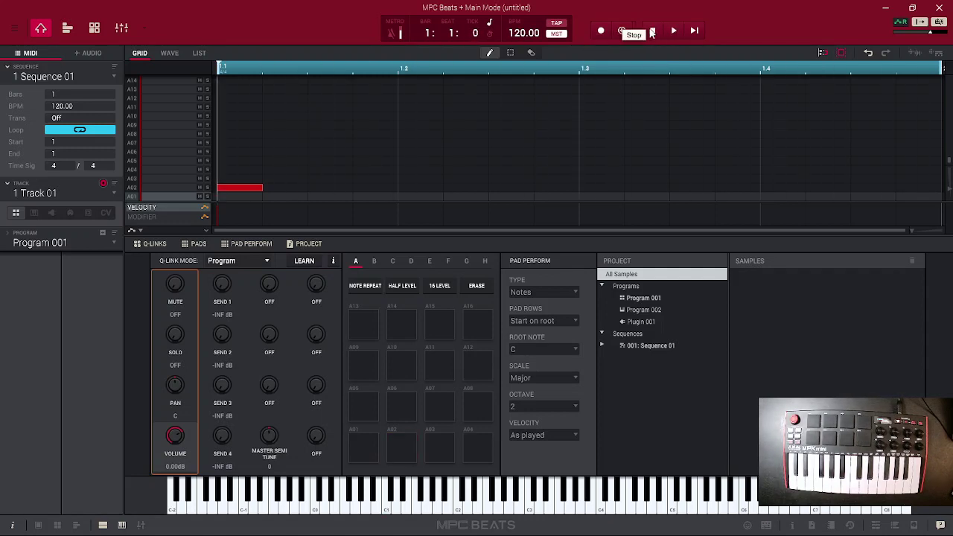
drag(257, 187, 281, 179)
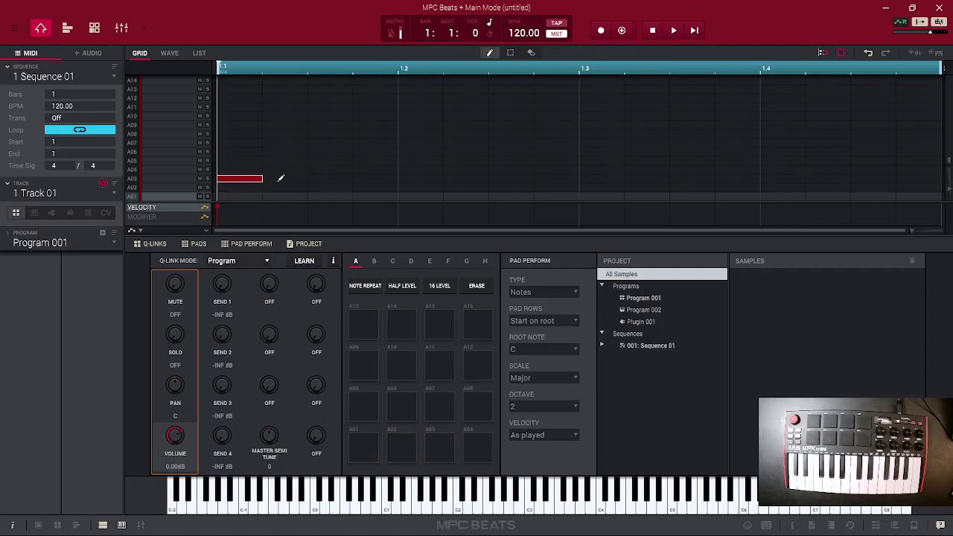
click(245, 179)
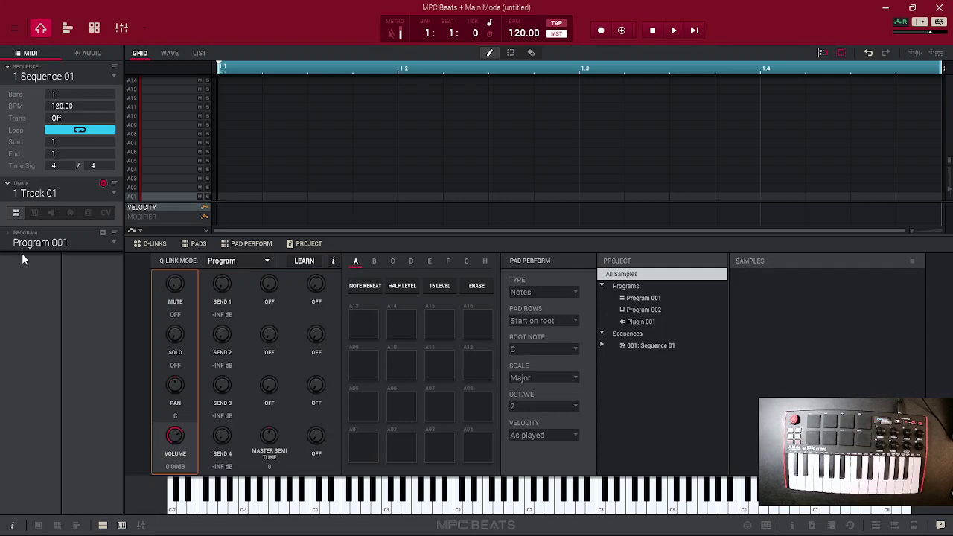
Set Track 01 to the keygroup type, viewing the plugin type for comparison.
click(34, 213)
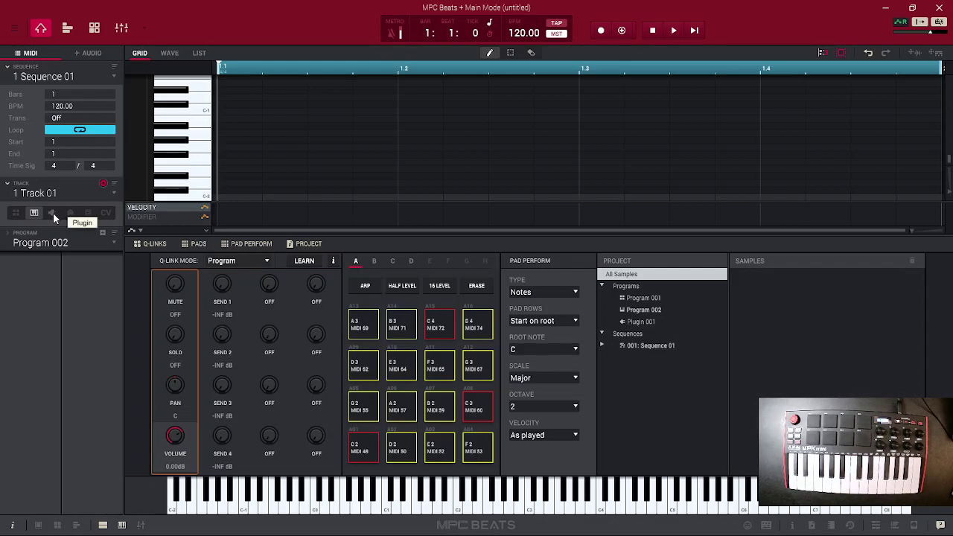
click(53, 213)
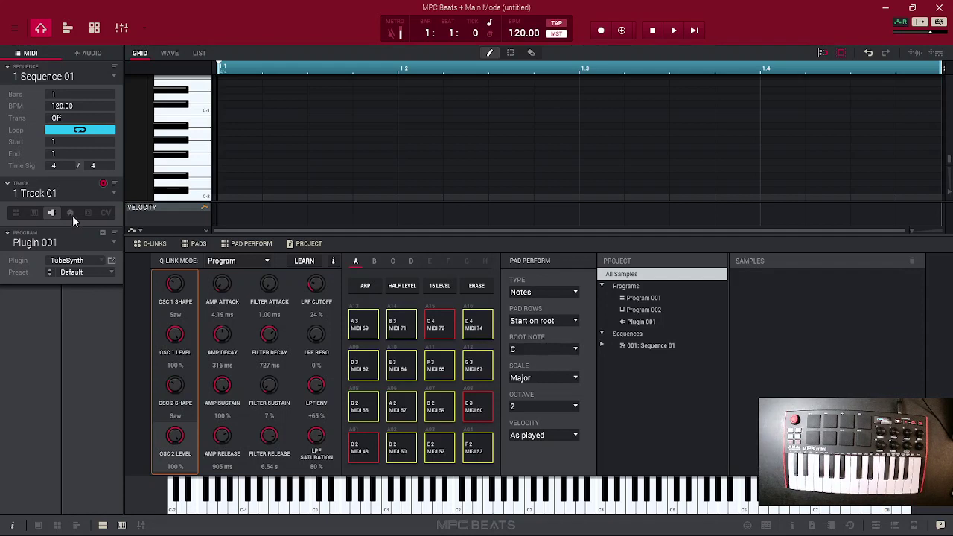
click(33, 212)
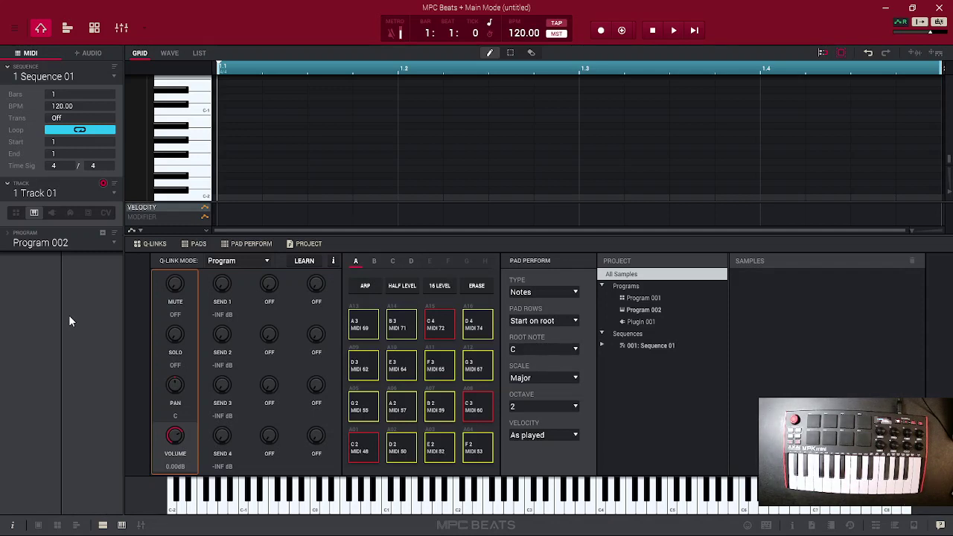
Record a mono sample of about 11.5 seconds from Input 1,2 in the Sampler and open it for editing.
click(146, 28)
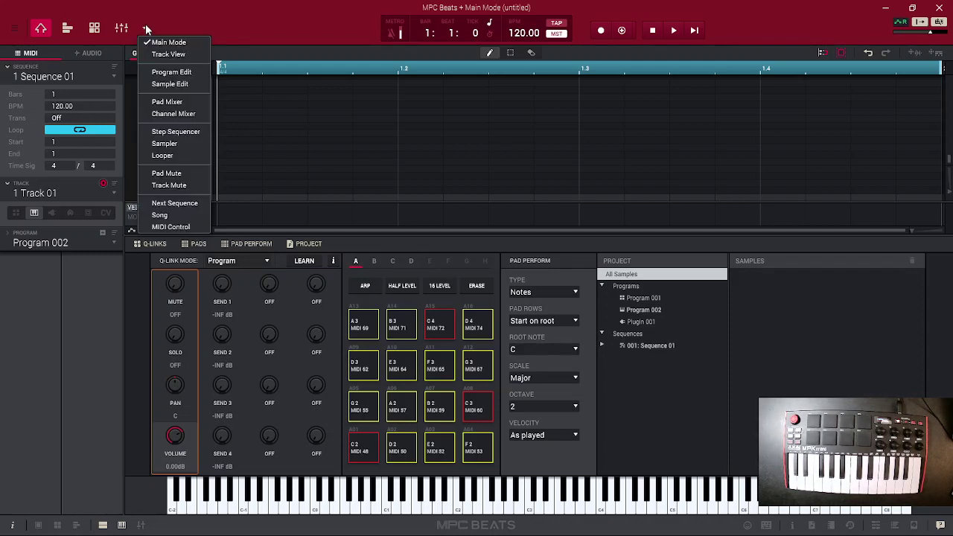
click(178, 144)
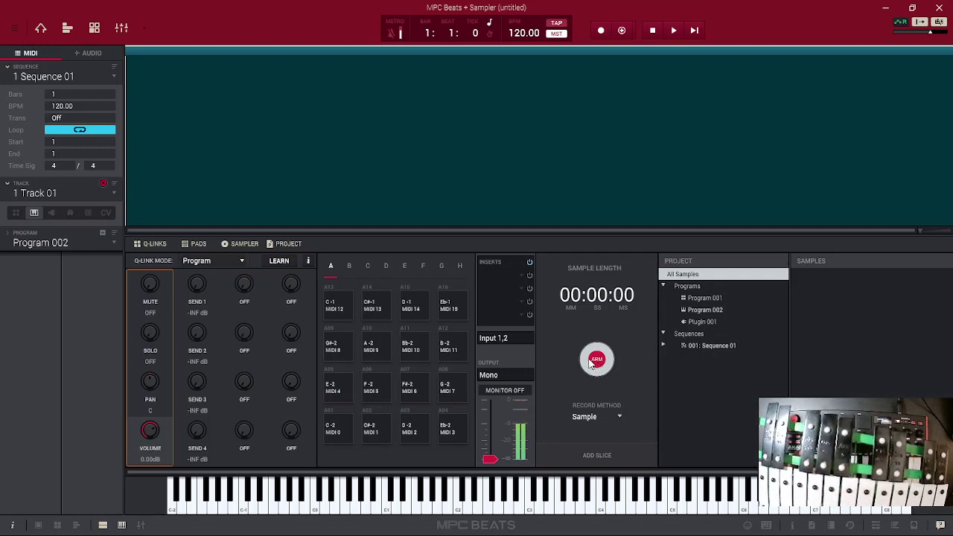
click(593, 361)
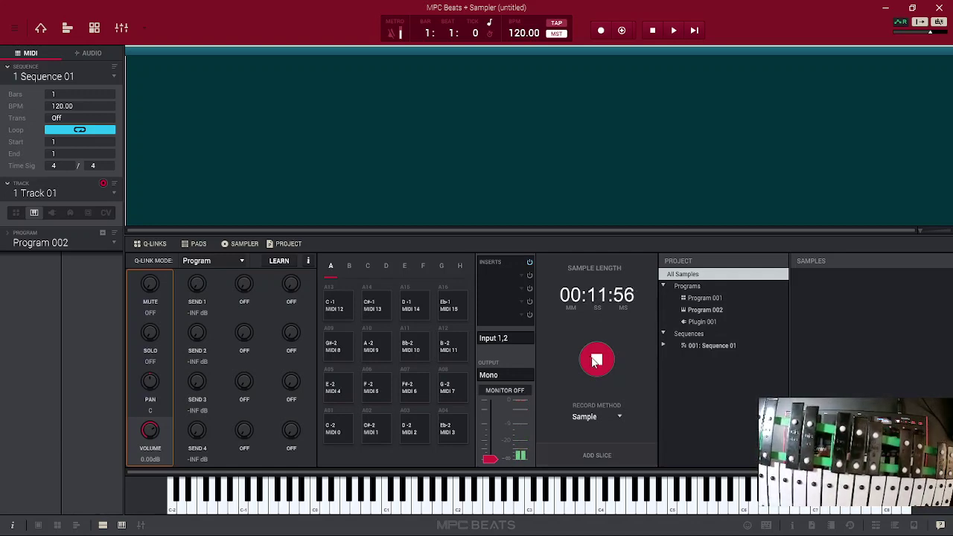
click(596, 360)
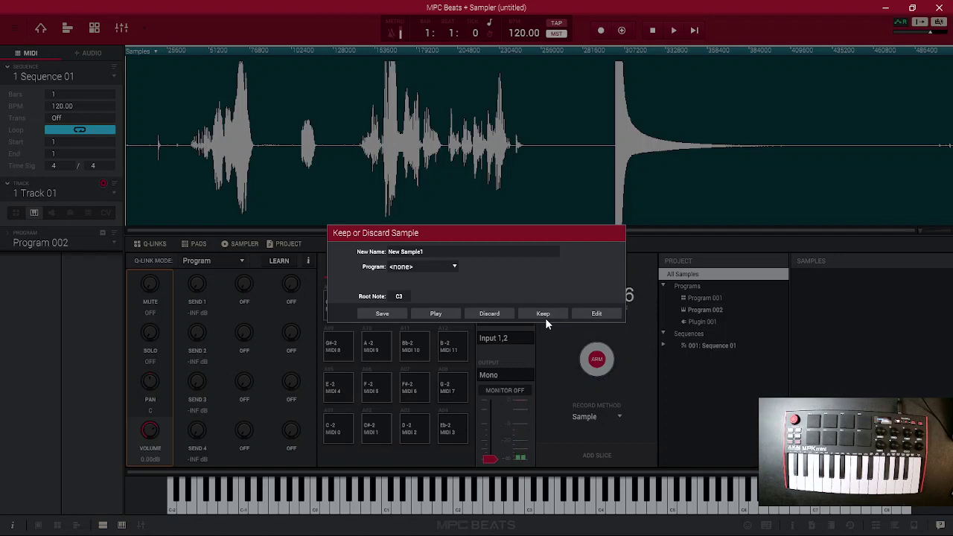
click(599, 314)
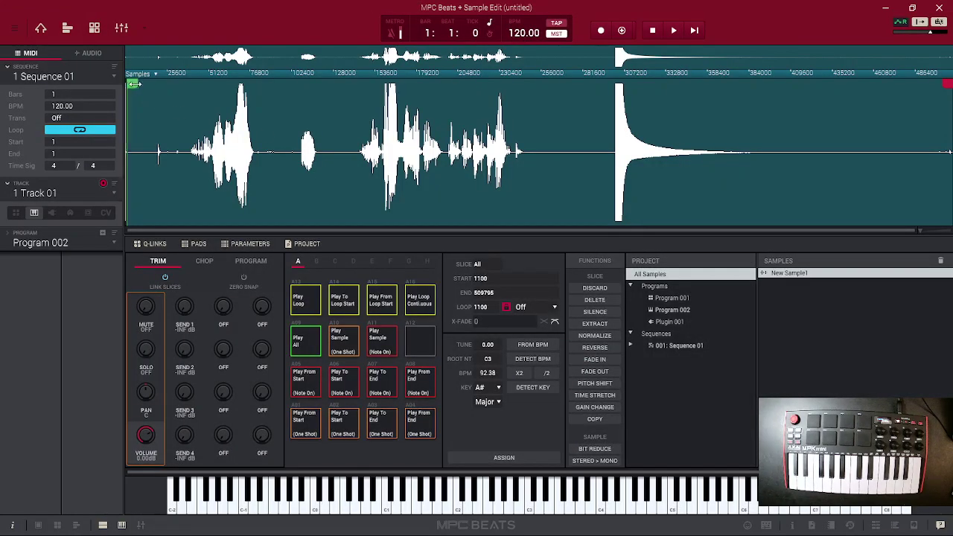
Trim the sample to the final hit, from about 298,000 to 444,500 samples, discarding the audio outside that range.
mouse_move(141, 87)
mouse_down()
mouse_move(346, 110)
mouse_move(614, 114)
mouse_up()
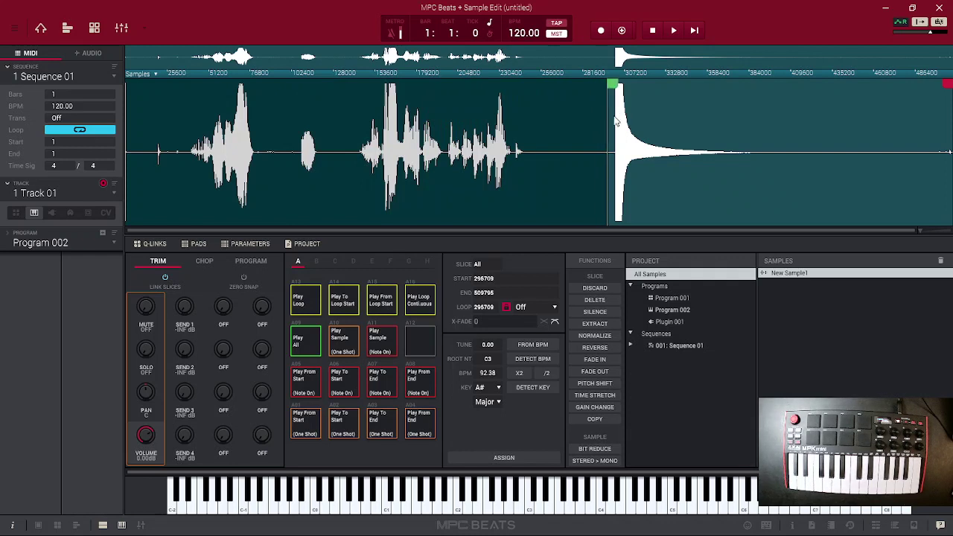
mouse_move(943, 85)
mouse_down()
mouse_move(825, 86)
mouse_move(836, 86)
mouse_up()
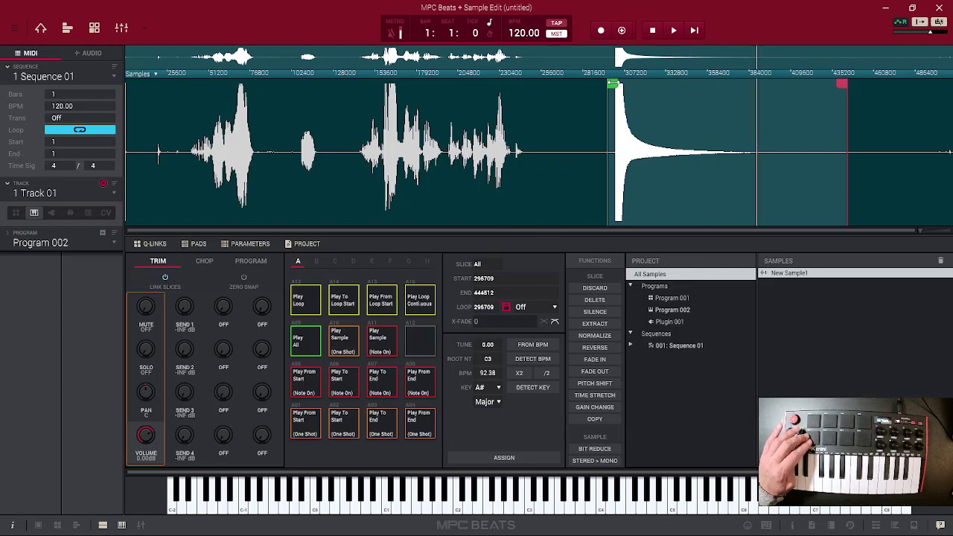
drag(612, 84, 616, 85)
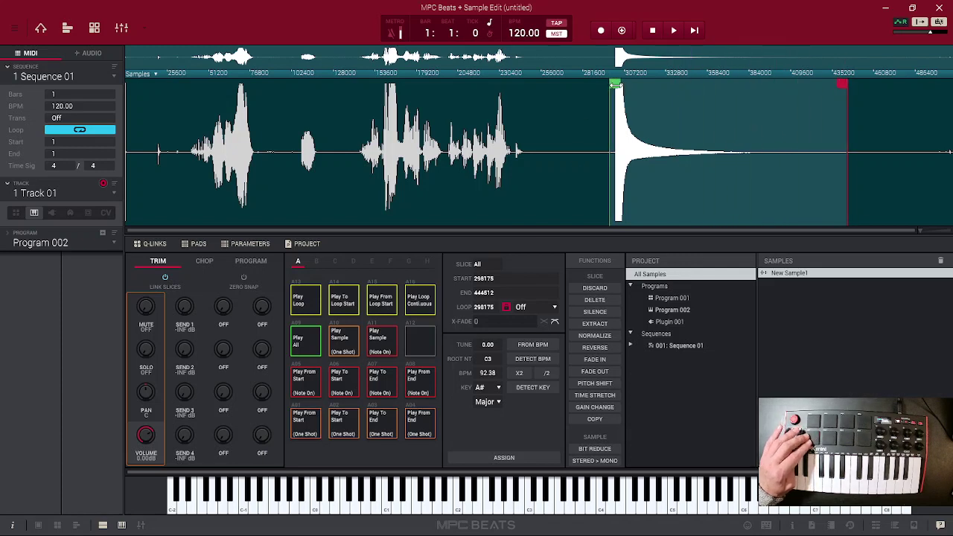
click(595, 290)
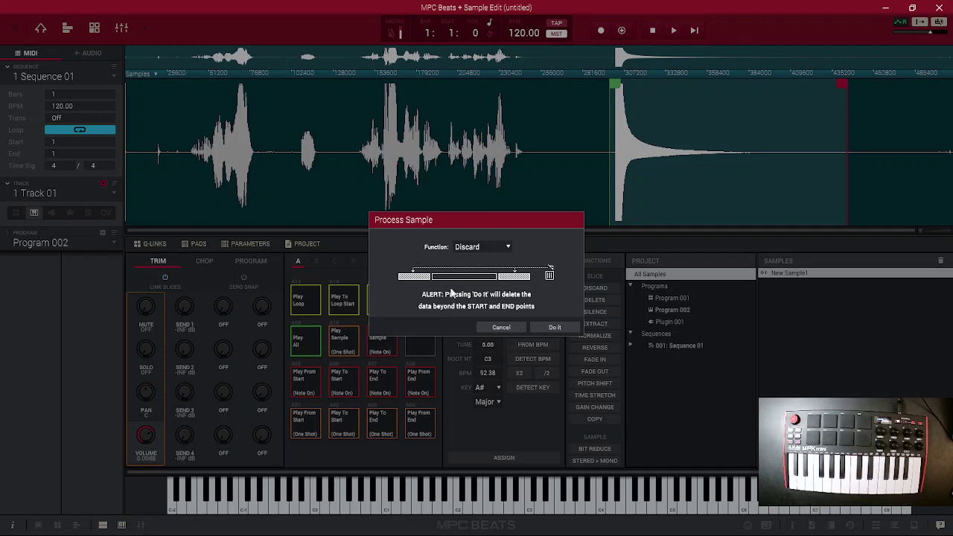
click(554, 327)
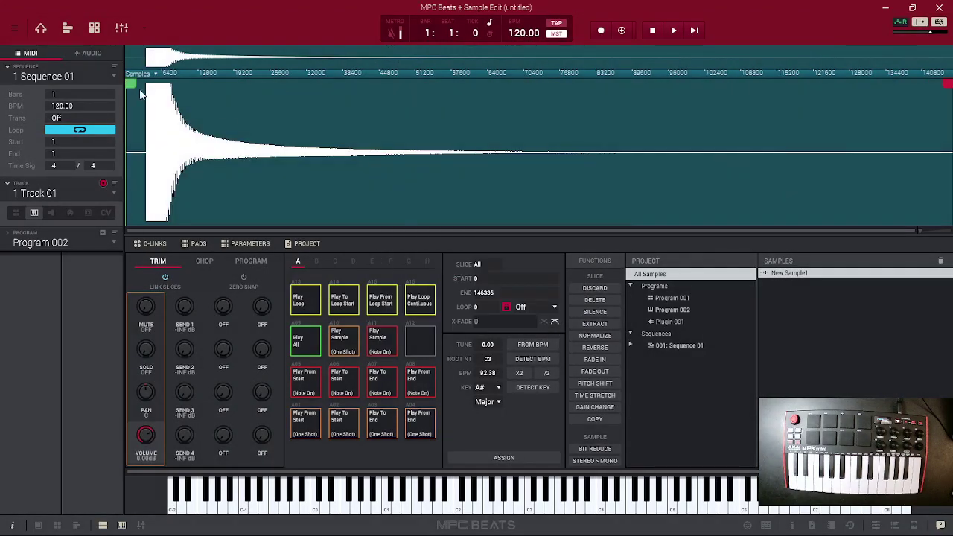
Tighten the trim to about 5,700 through 87,200 samples and discard the audio outside that range.
drag(133, 85, 164, 85)
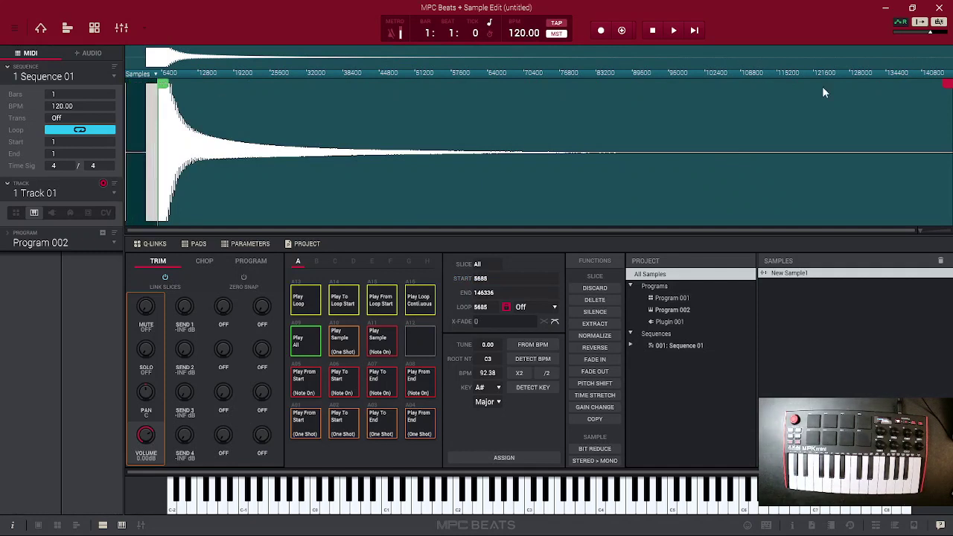
drag(944, 85, 608, 100)
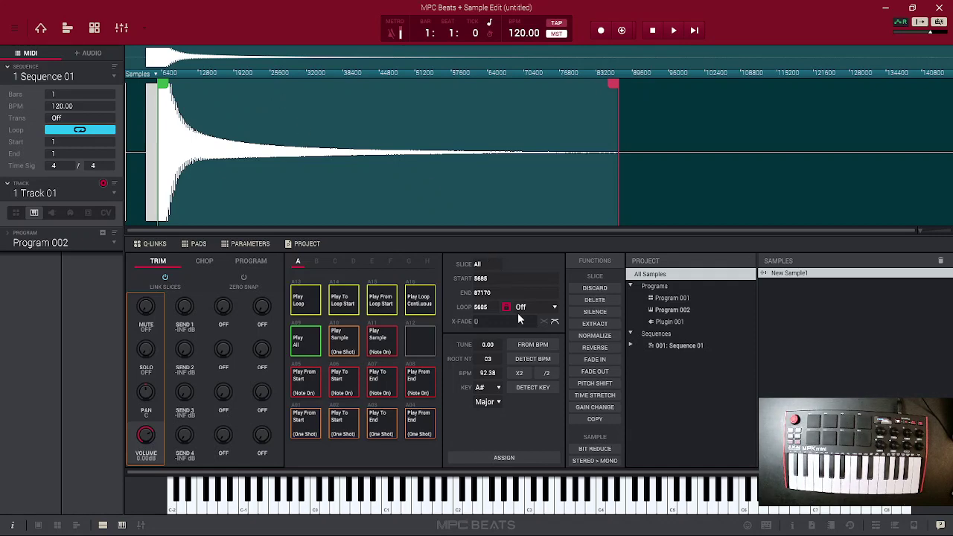
click(595, 290)
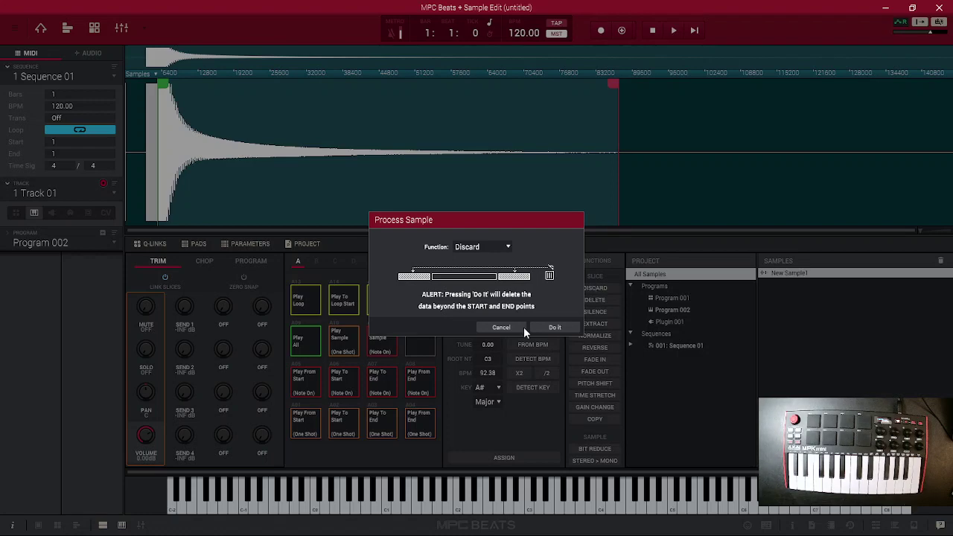
click(570, 329)
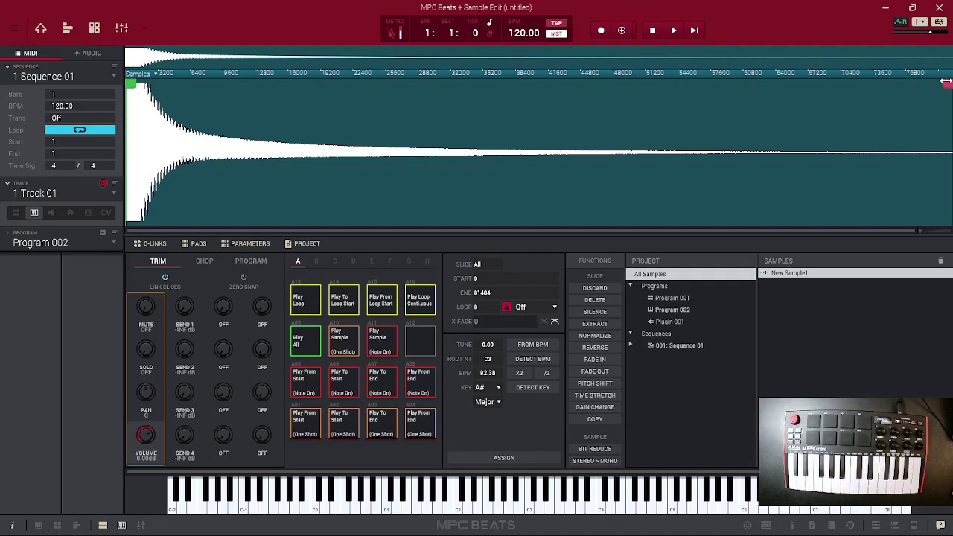
Move the end marker to about 1,465 samples and apply a linear fade-in over the sample's attack.
drag(945, 81, 178, 31)
drag(145, 30, 130, 31)
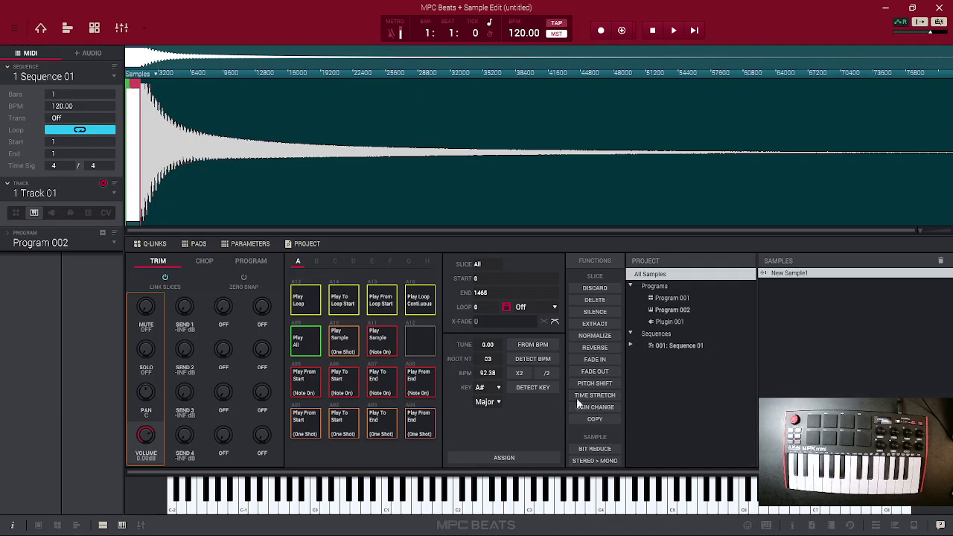
click(603, 359)
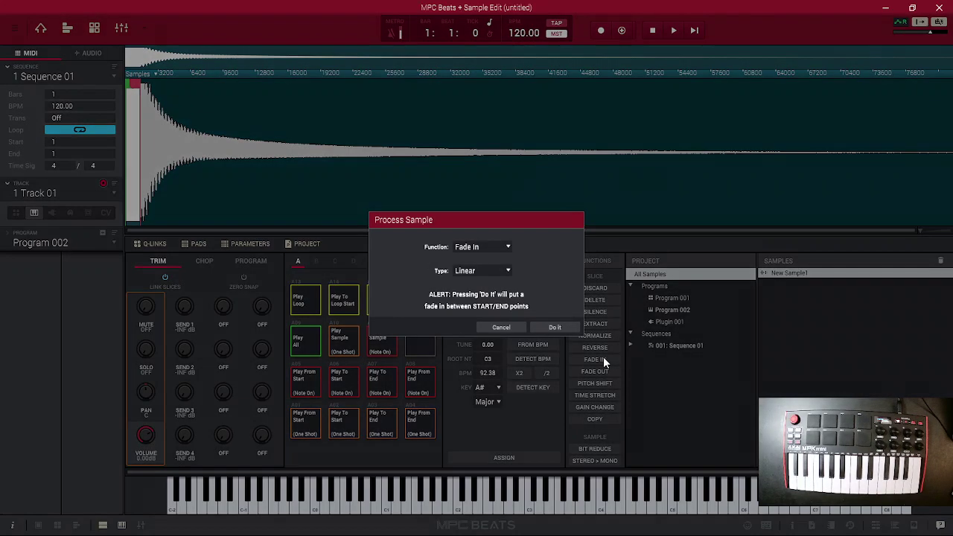
click(551, 327)
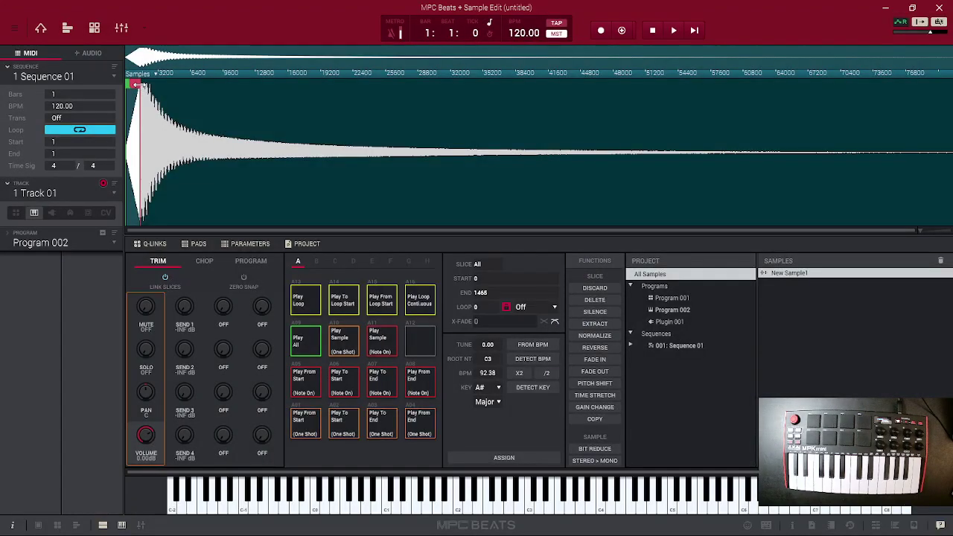
Apply a linear fade-out to the sample's tail from about 55,000 to 81,250 samples, and return the start marker to 0.
drag(141, 89, 372, 99)
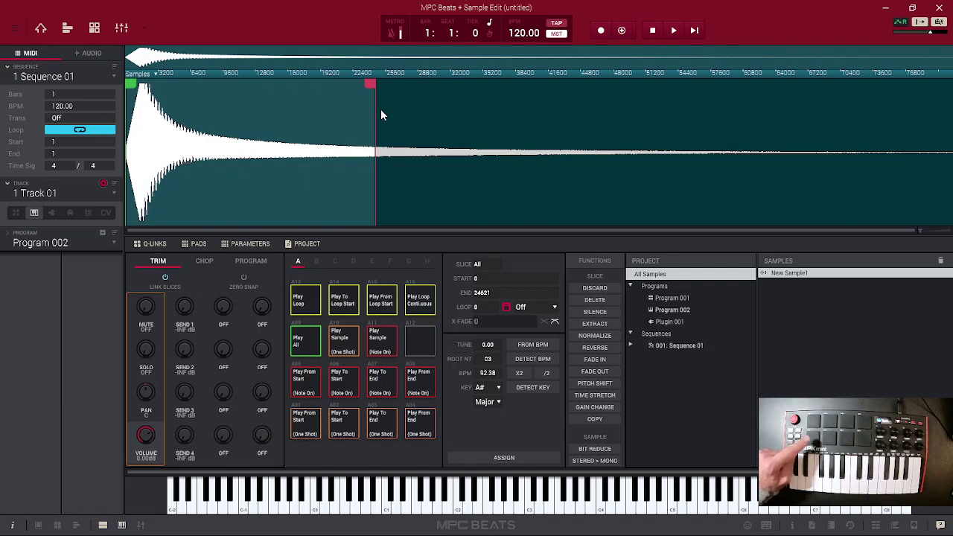
drag(369, 84, 788, 85)
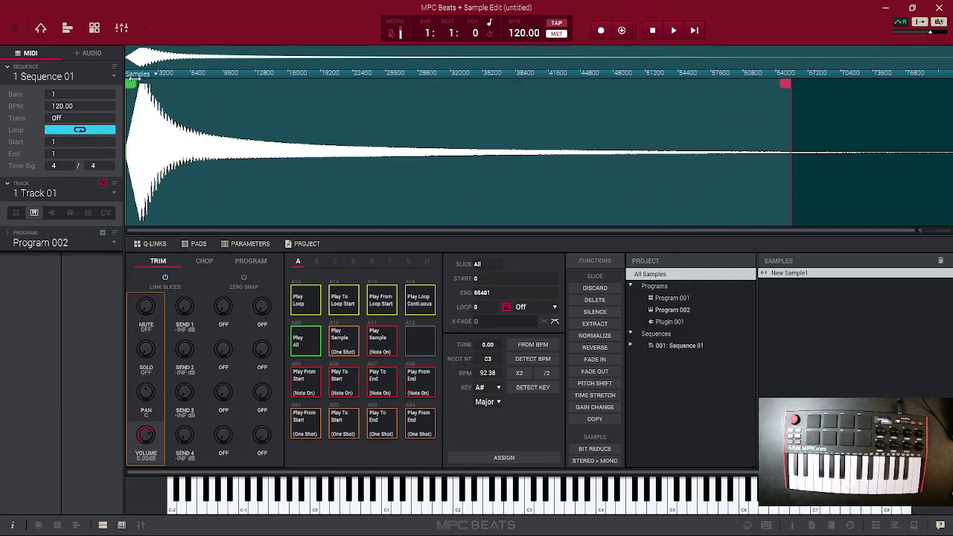
drag(128, 83, 689, 97)
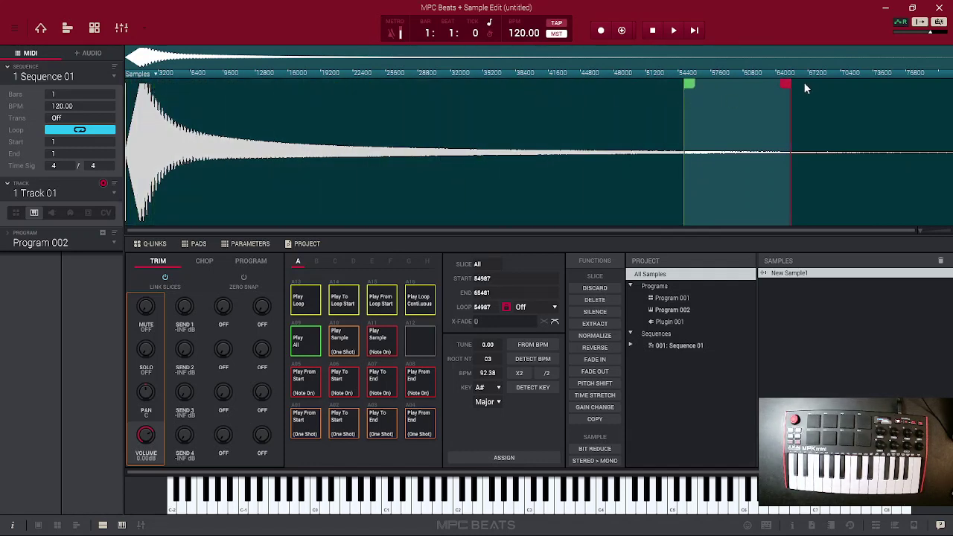
drag(796, 86, 946, 86)
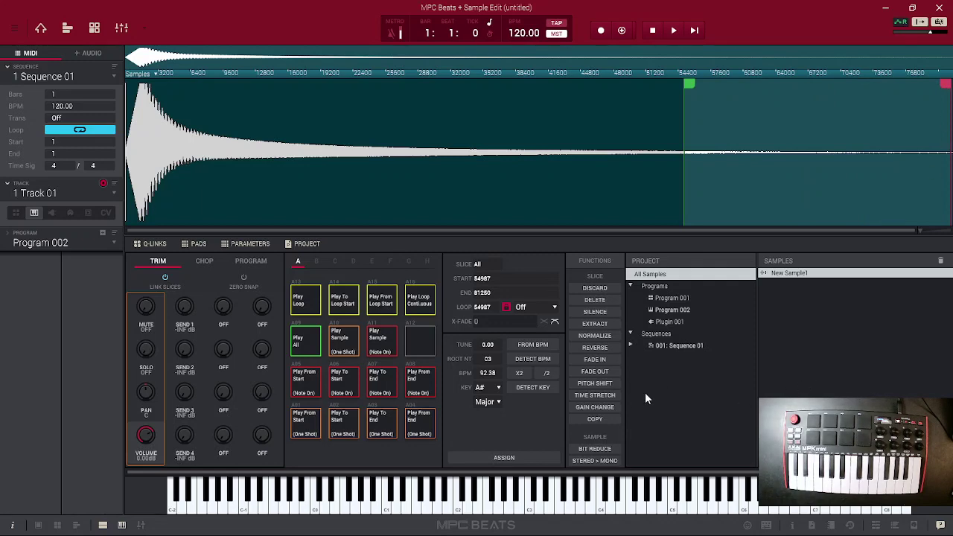
click(609, 372)
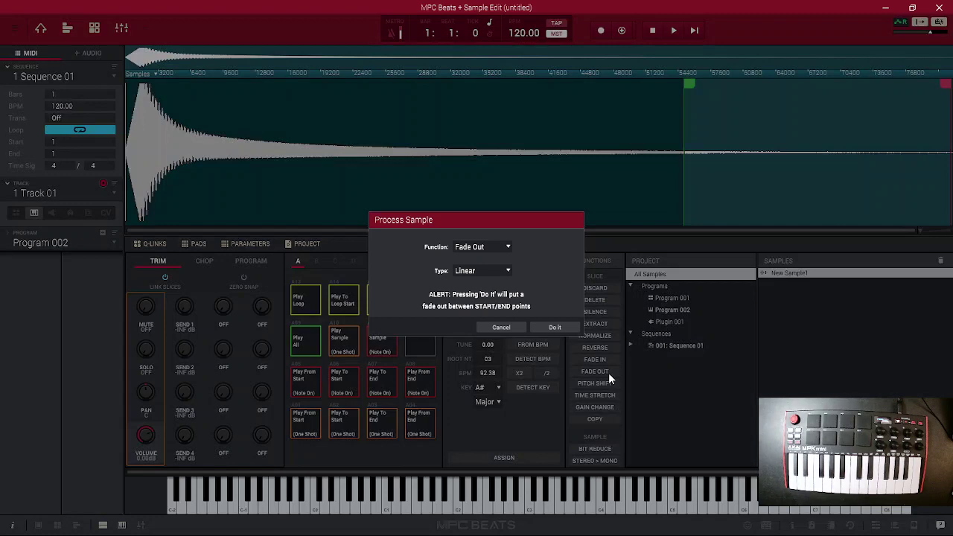
click(555, 327)
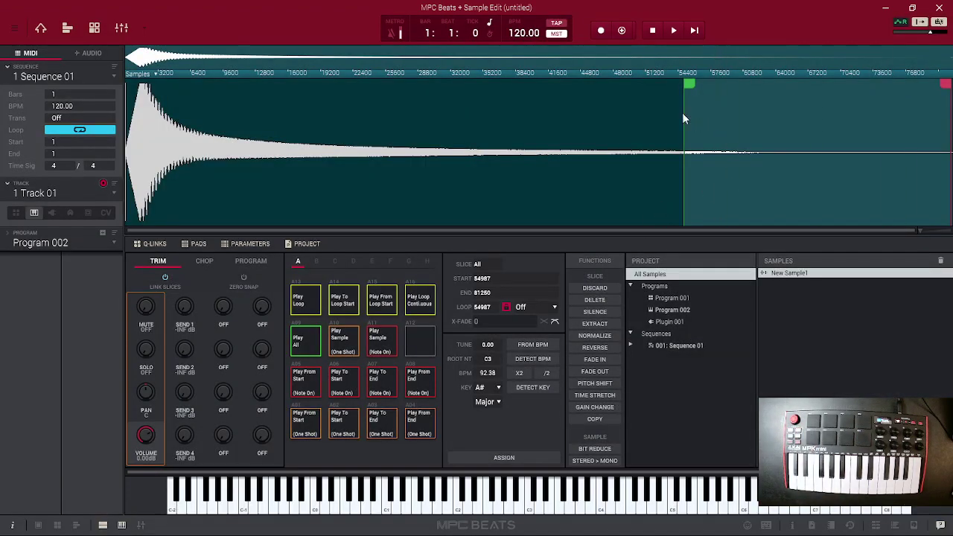
mouse_move(689, 83)
mouse_down()
mouse_move(270, 85)
mouse_move(122, 96)
mouse_up()
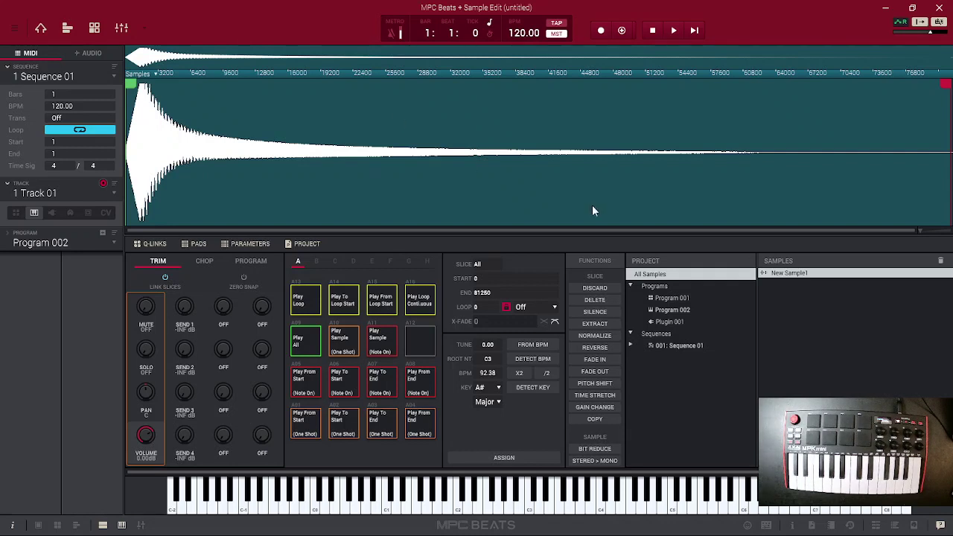
Rename the recorded sample as "F sound".
right_click(790, 276)
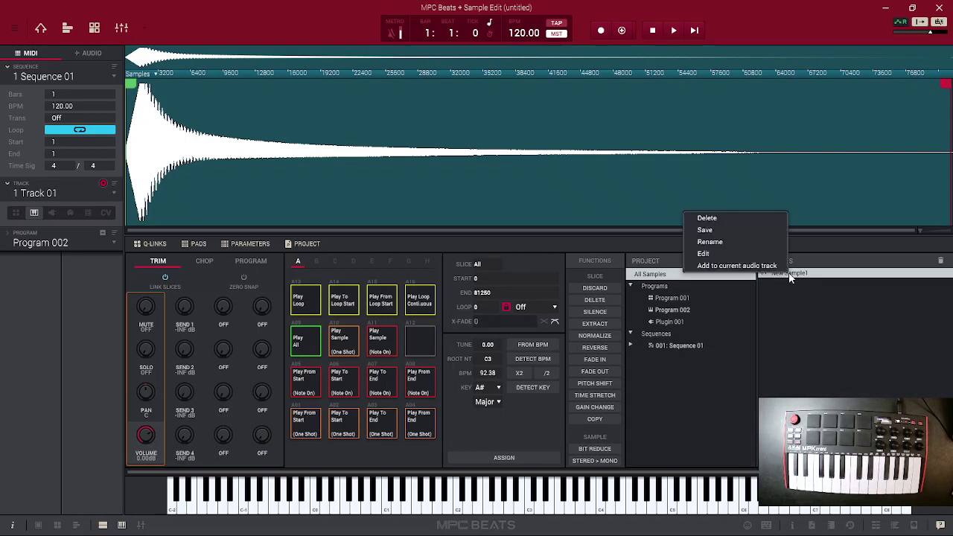
click(744, 241)
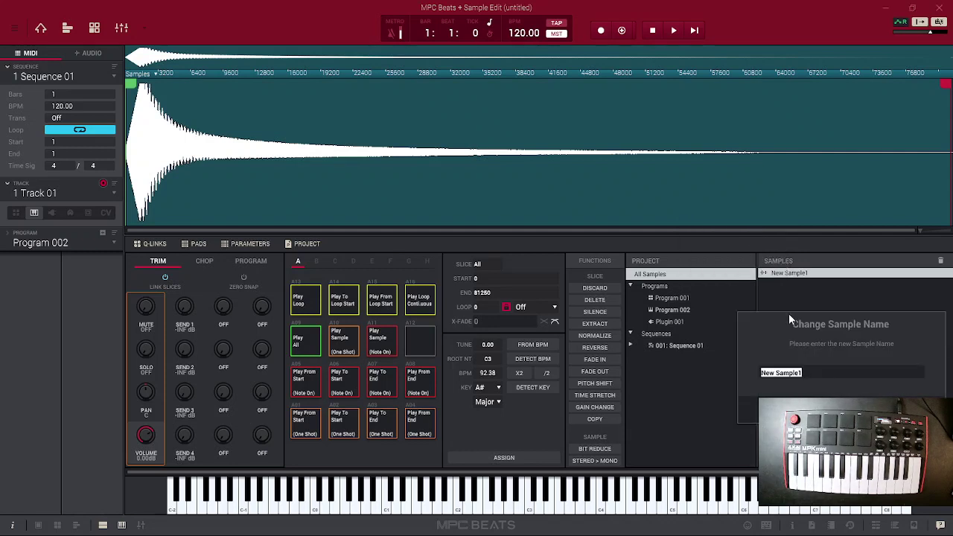
text(F sou)
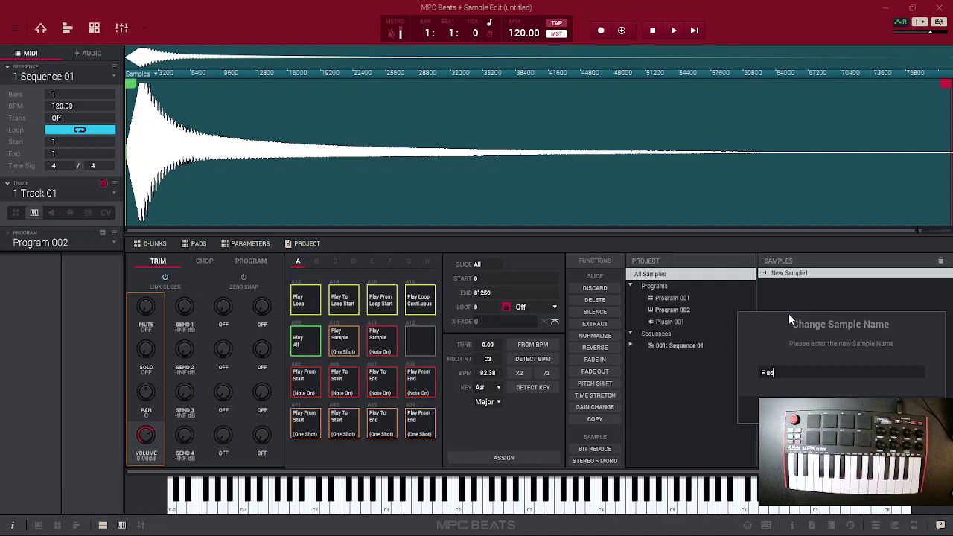
text(nd)
key(Return)
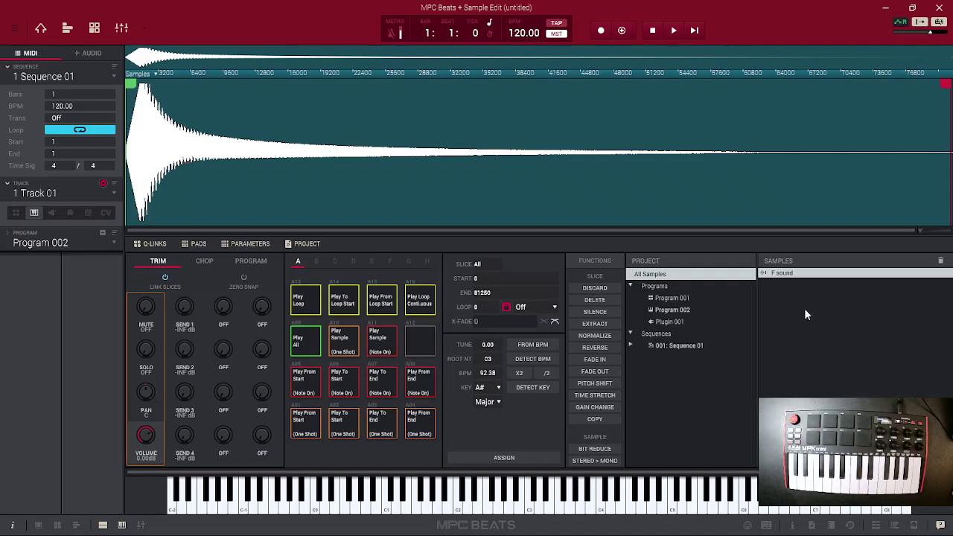
Open Program Edit and assign the F sound sample to sample layer 1 of the keygroup program.
click(94, 29)
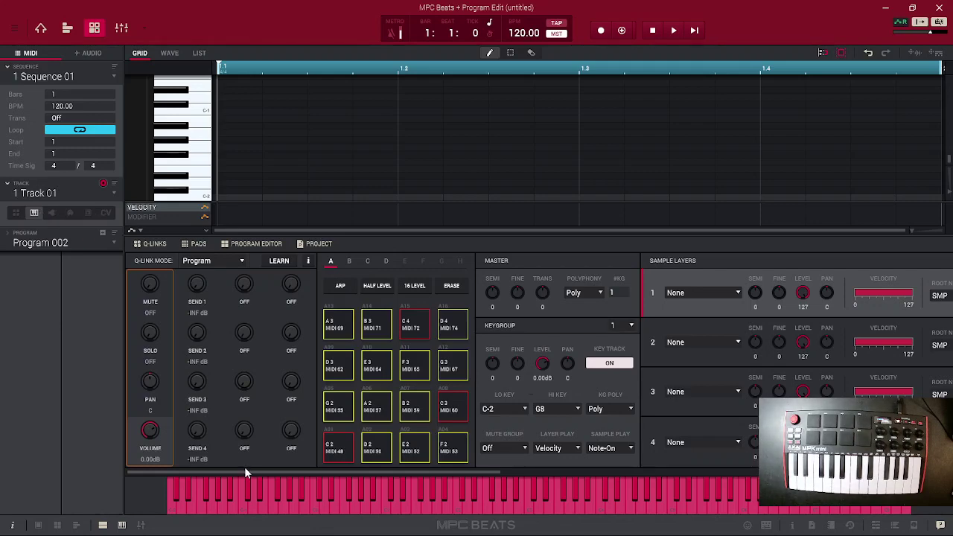
drag(244, 470, 417, 460)
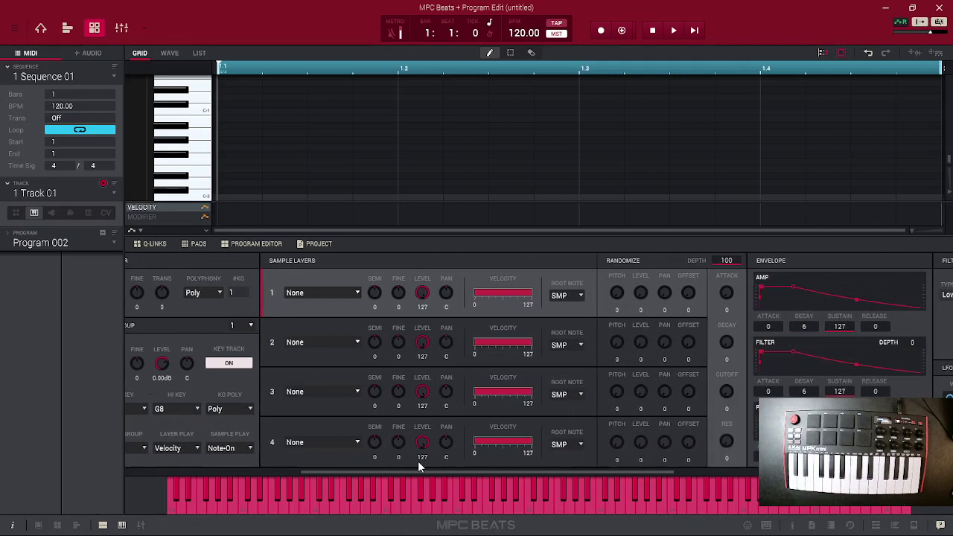
click(354, 292)
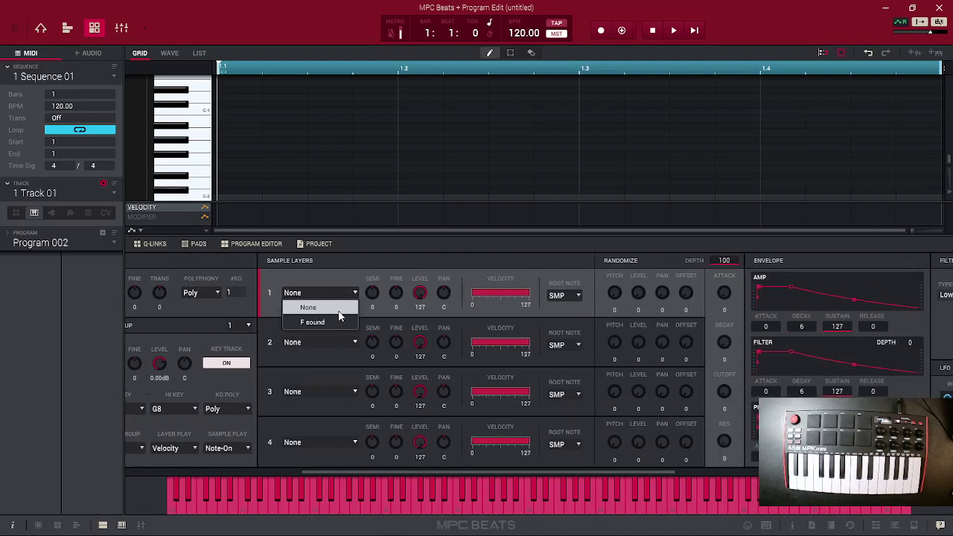
click(330, 279)
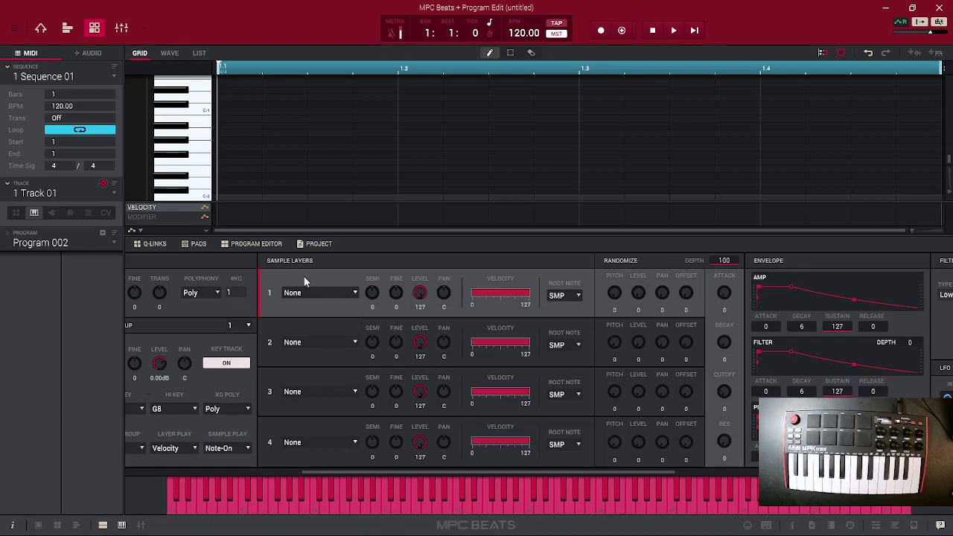
click(355, 292)
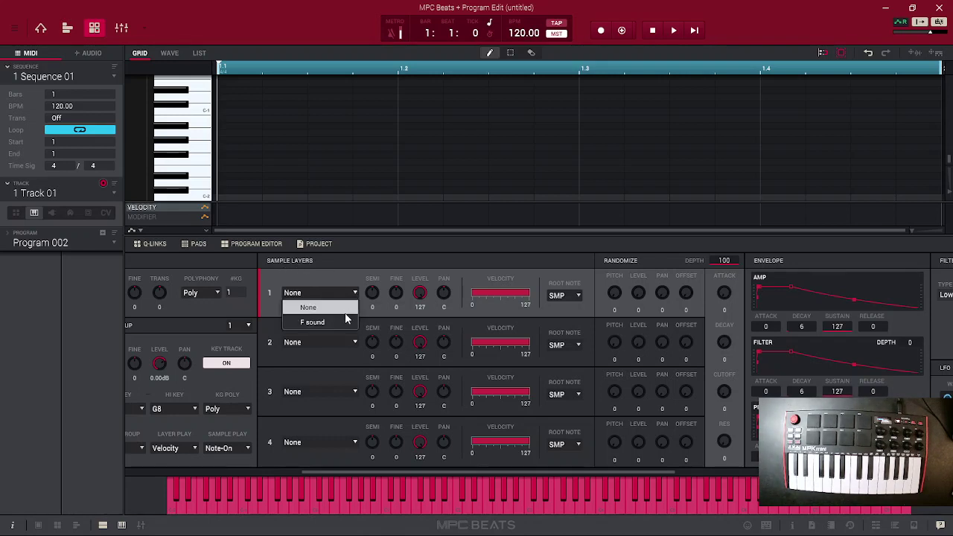
click(344, 323)
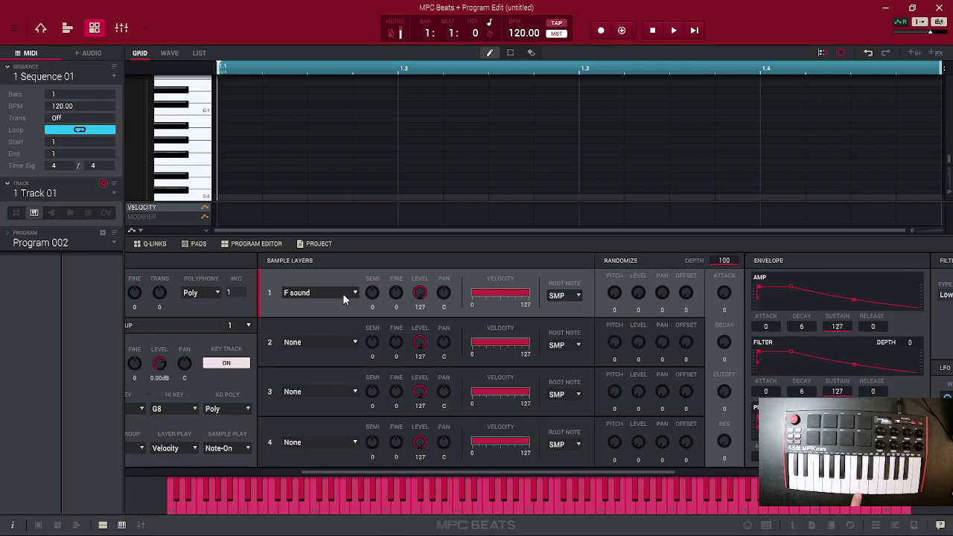
Try F2 and F1 as the root note of sample layer 1.
click(577, 294)
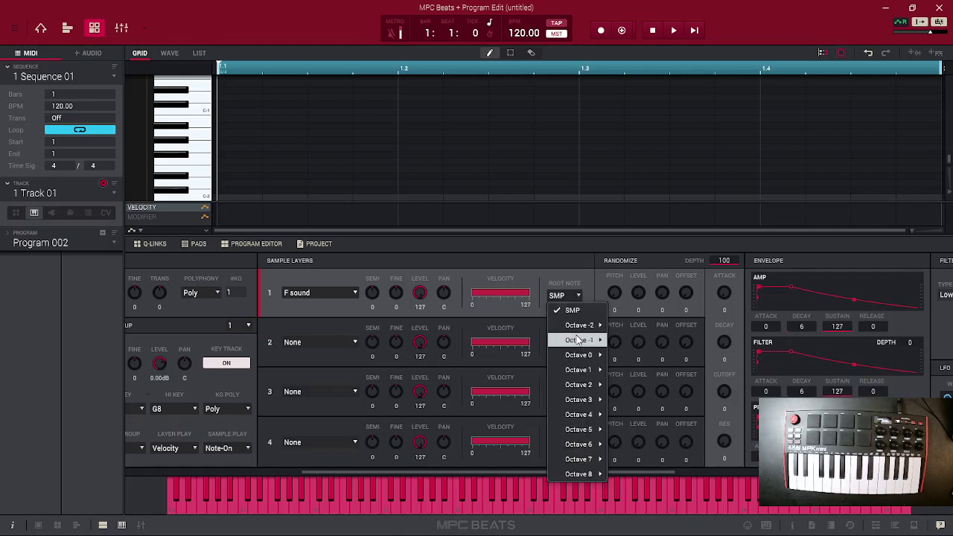
mouse_move(575, 370)
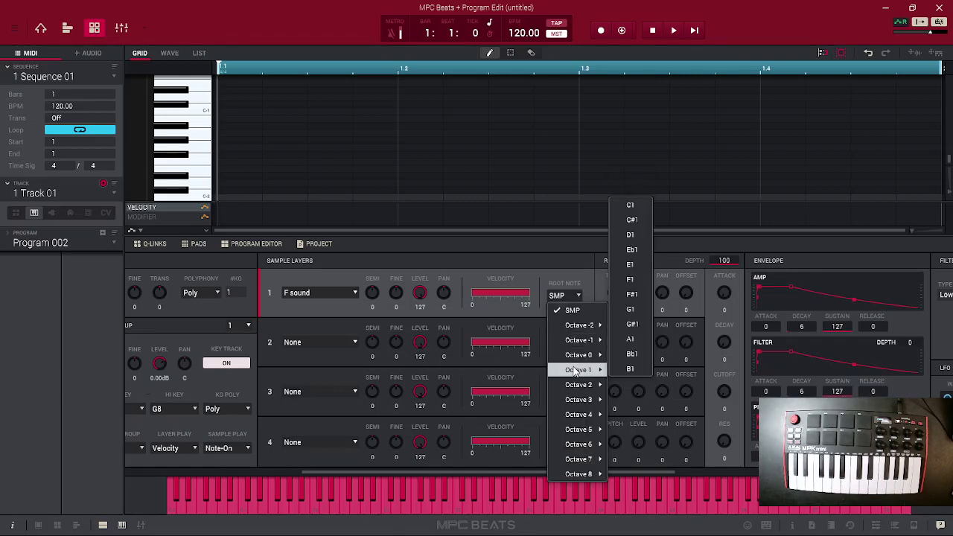
mouse_move(592, 387)
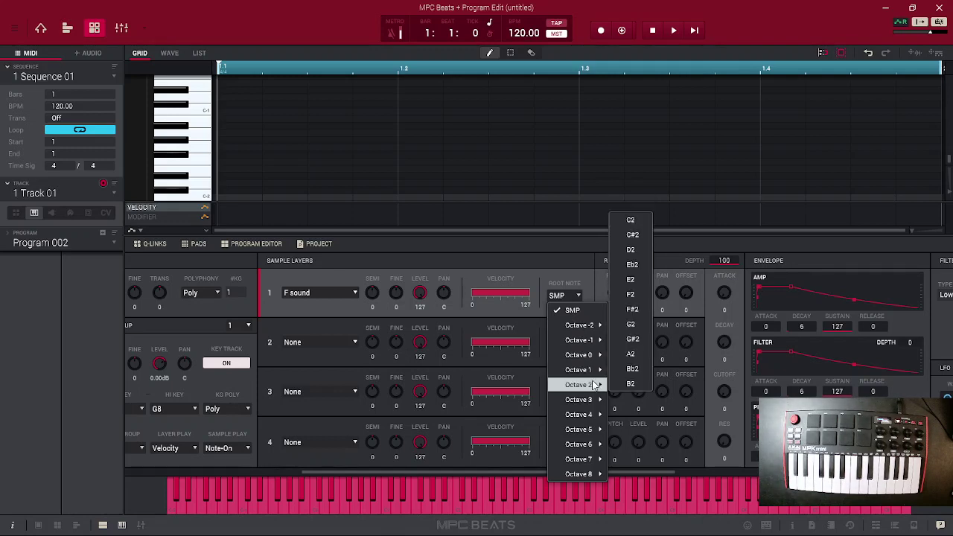
click(635, 296)
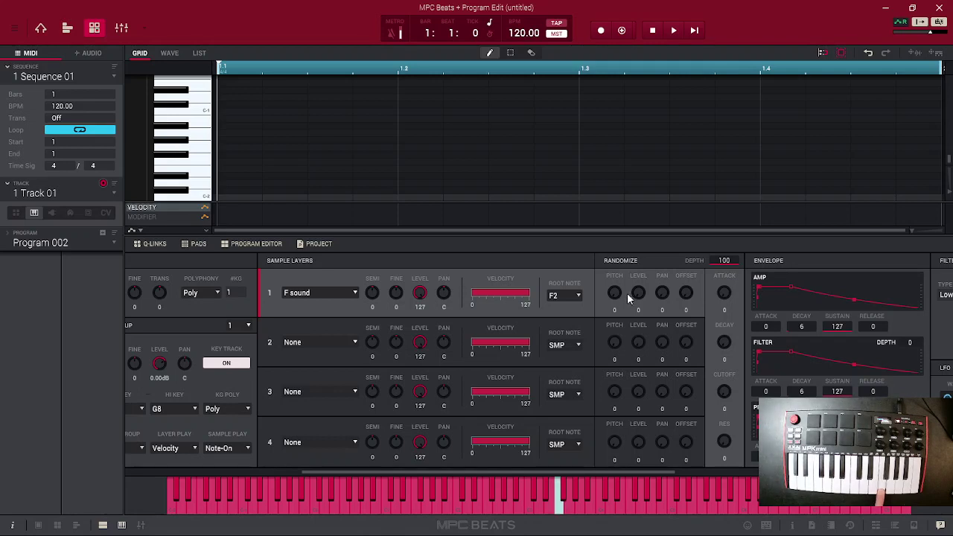
click(578, 296)
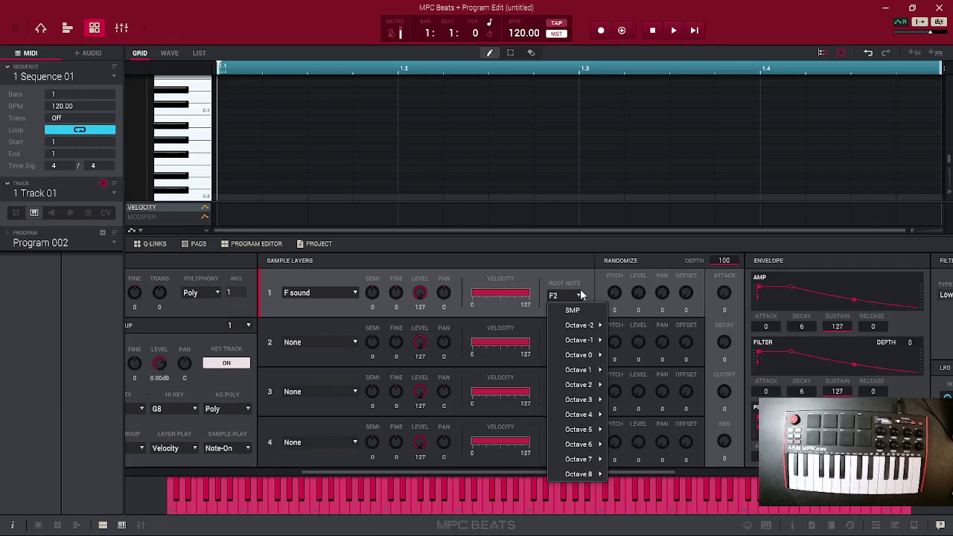
click(573, 165)
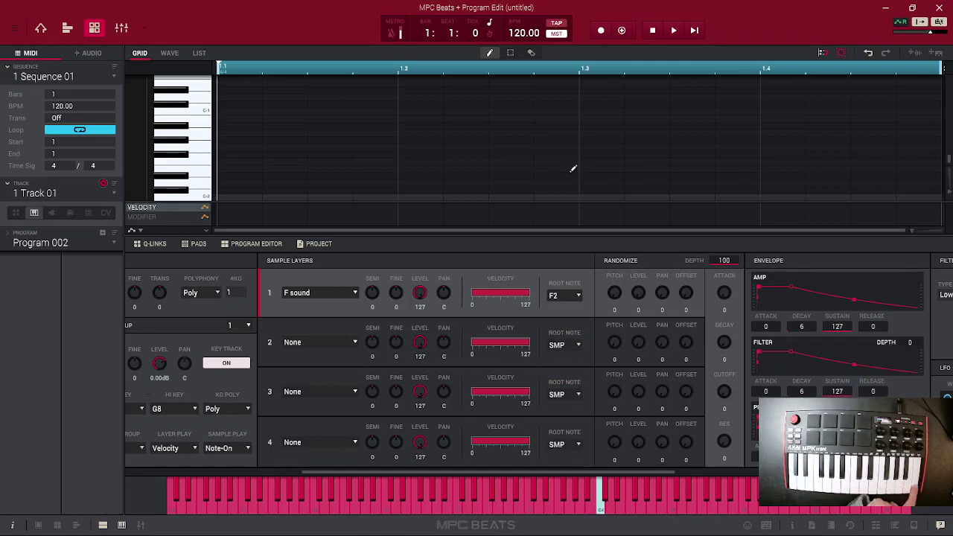
click(575, 292)
mouse_move(596, 355)
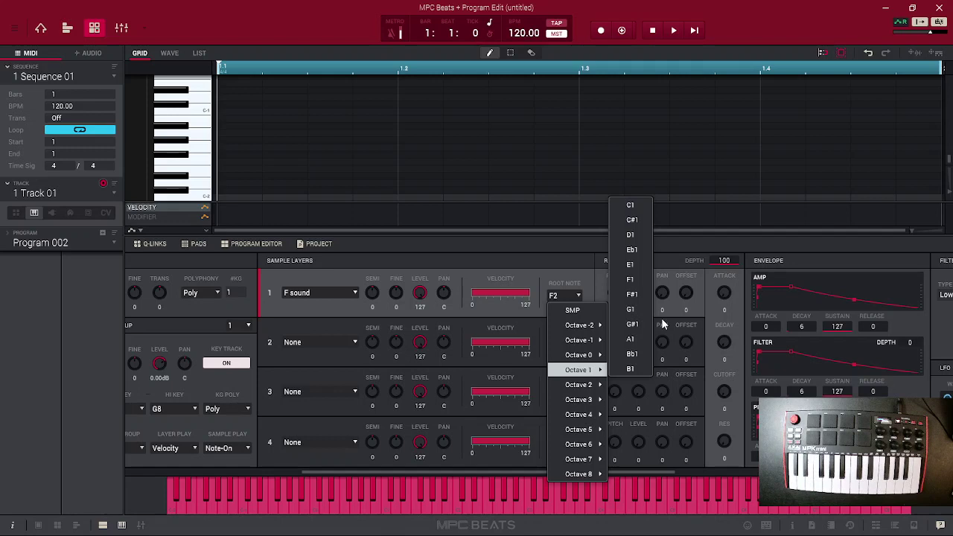
click(631, 279)
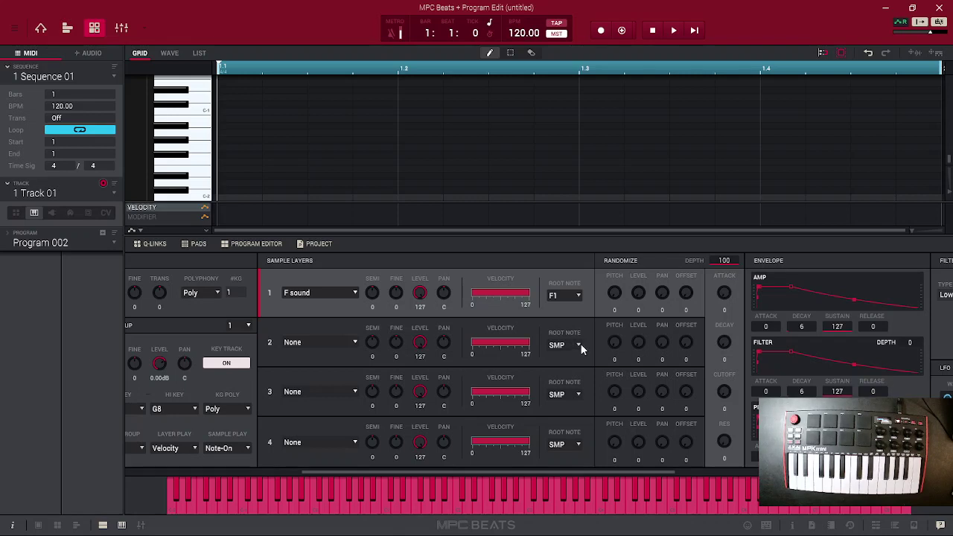
Set the root note of sample layer 1 to F3.
click(580, 295)
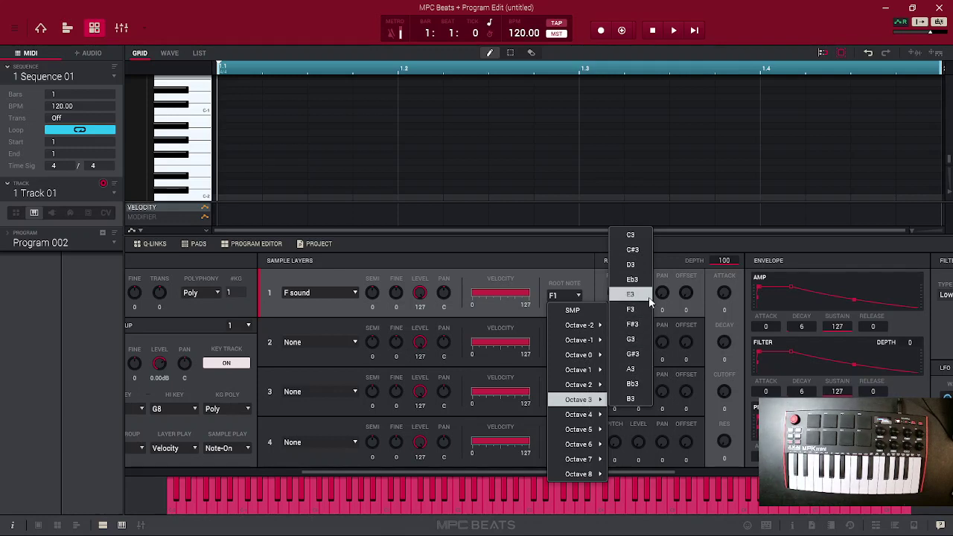
click(642, 309)
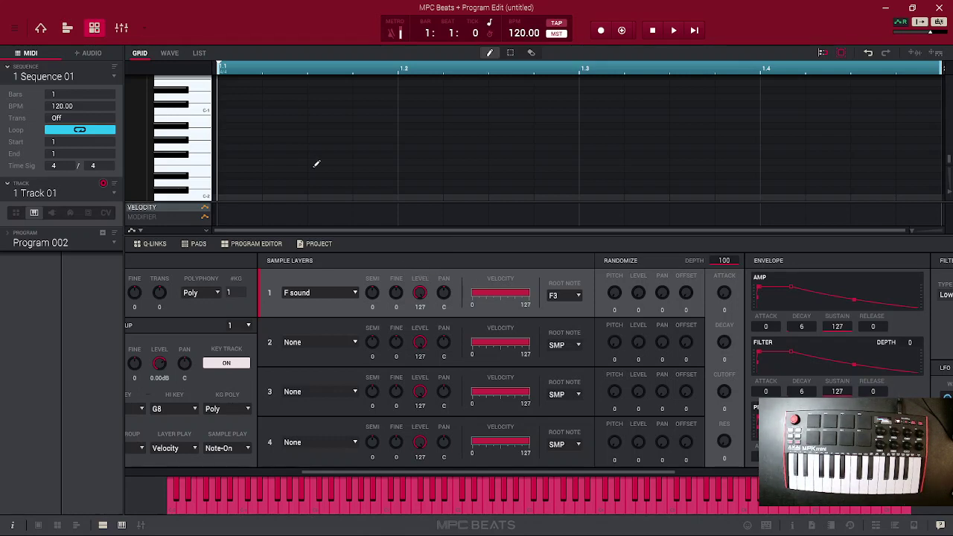
Open F sound in Sample Edit, view the Pitch Shift options without applying them, and return to Program Edit.
click(145, 28)
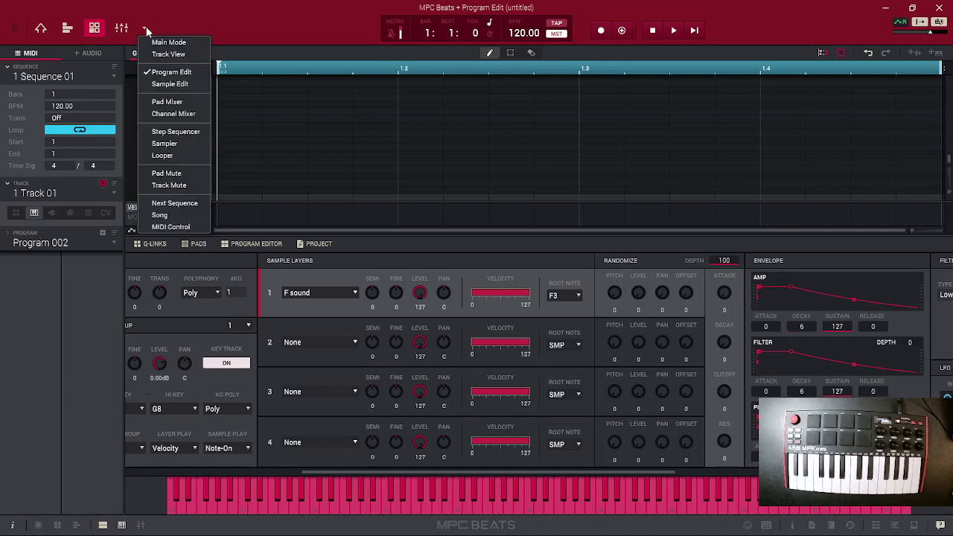
click(175, 147)
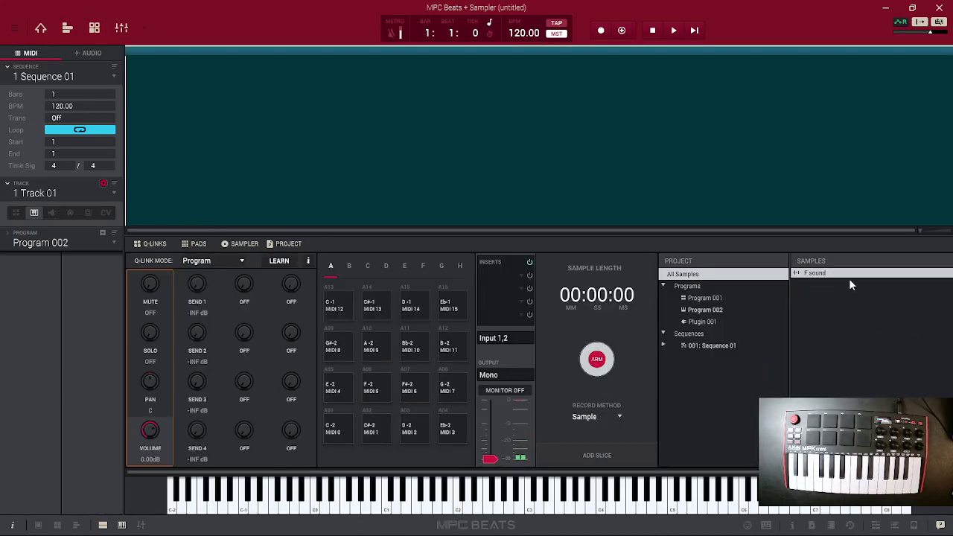
double_click(819, 273)
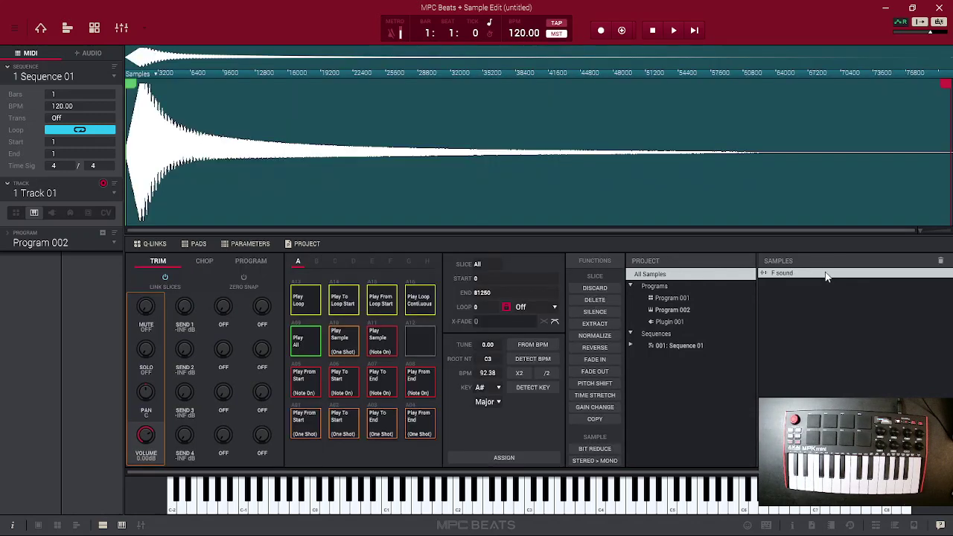
click(601, 382)
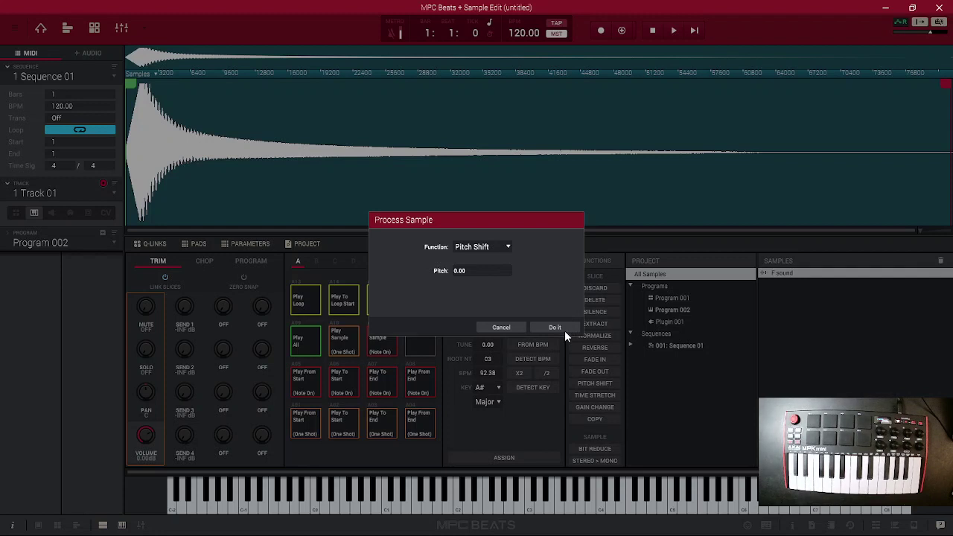
click(502, 328)
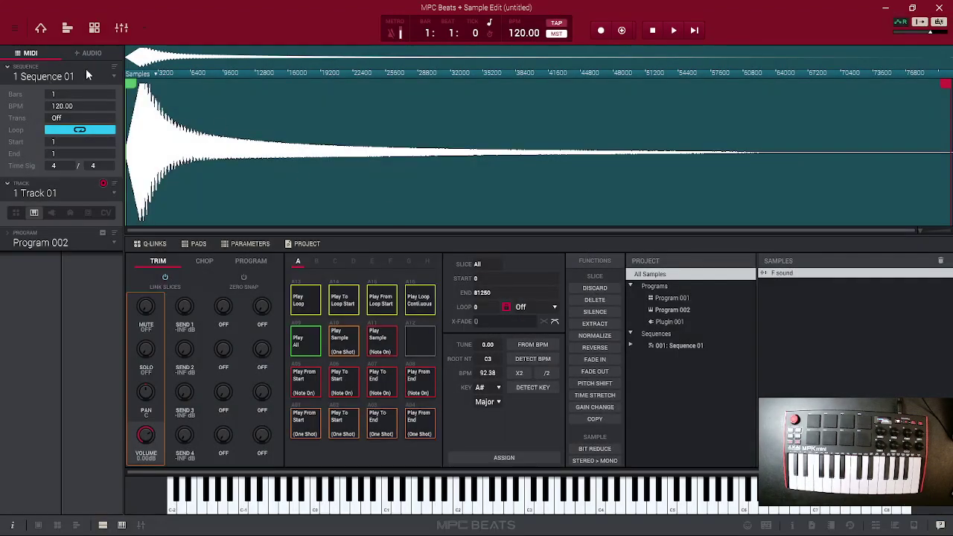
click(93, 32)
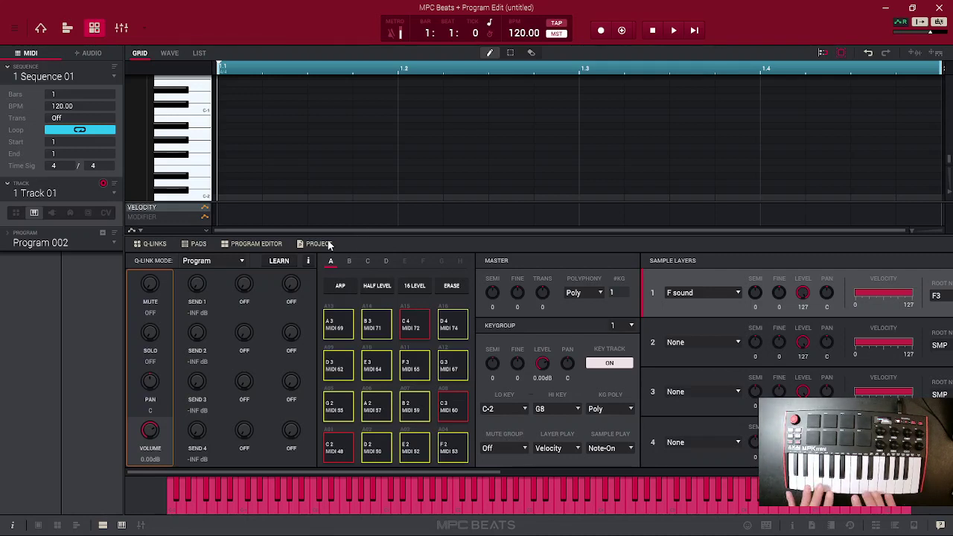
Rename the keygroup program as "cymbalki".
double_click(53, 240)
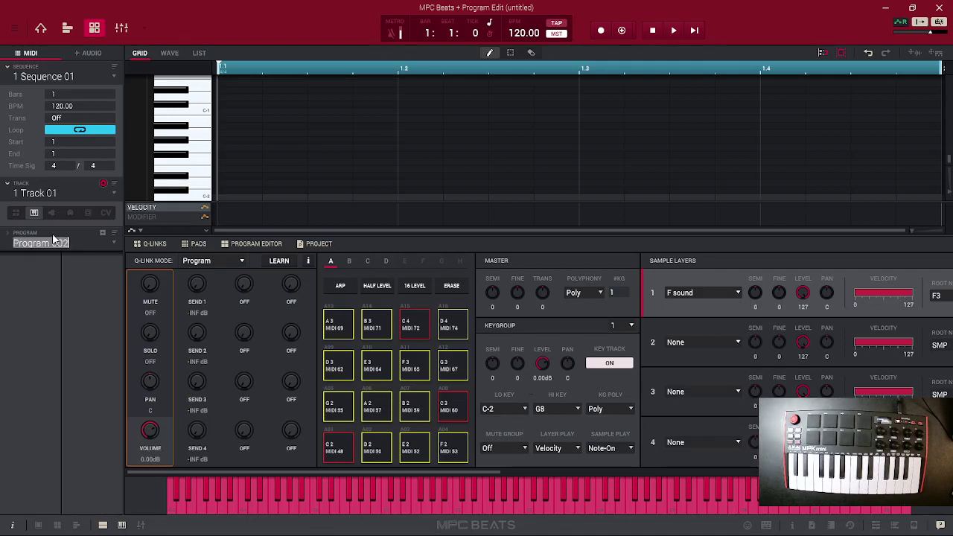
text(cv)
text(mb)
text(alki)
Set the Amp envelope release of the cymbalki keygroup program to 89.
drag(449, 471, 756, 471)
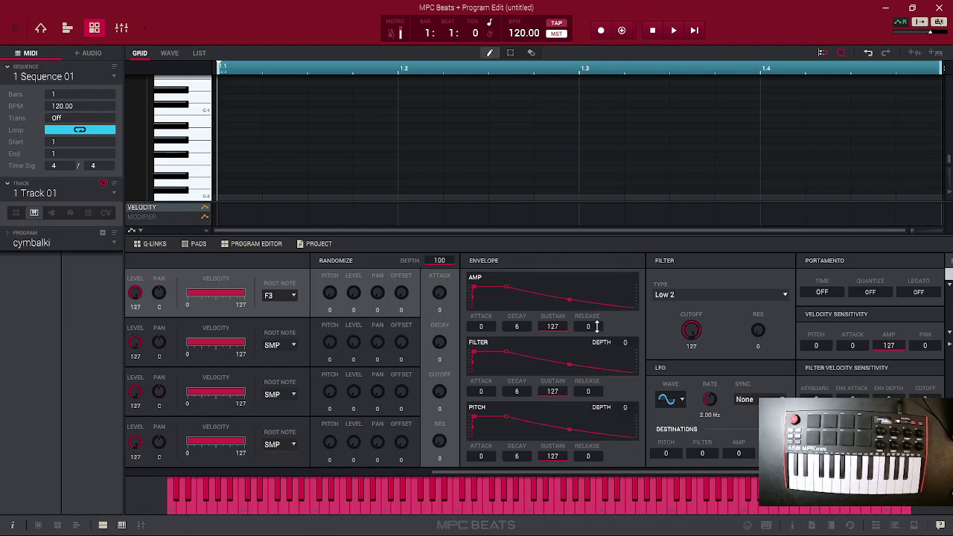
drag(596, 326, 596, 305)
drag(596, 305, 596, 279)
Open the mixer, locate the cymbalki channel among the program strips, and close the mixer.
click(141, 525)
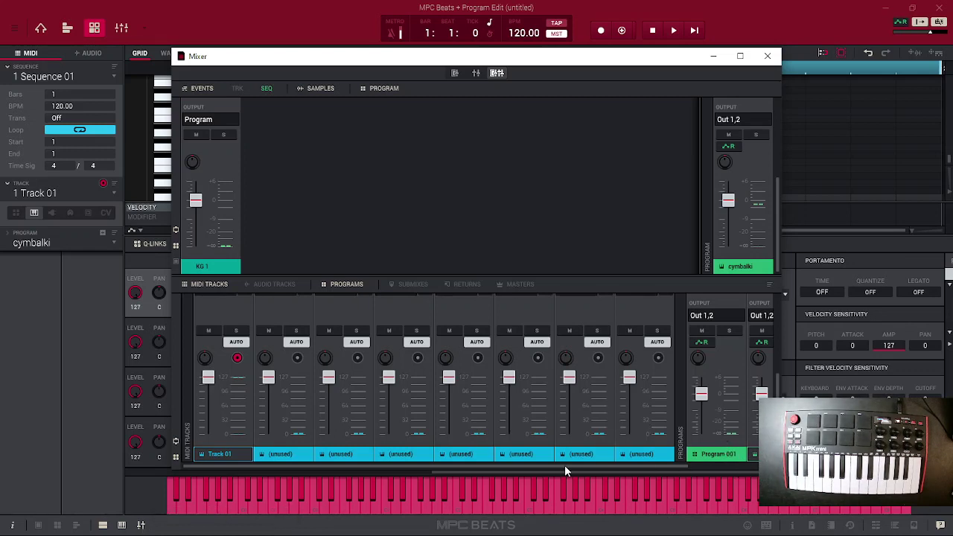
drag(564, 466, 650, 467)
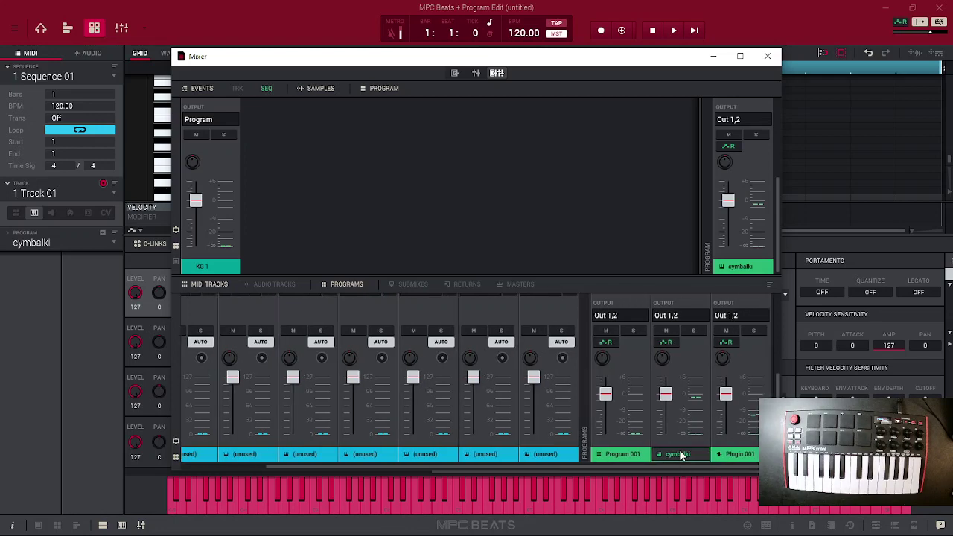
double_click(677, 456)
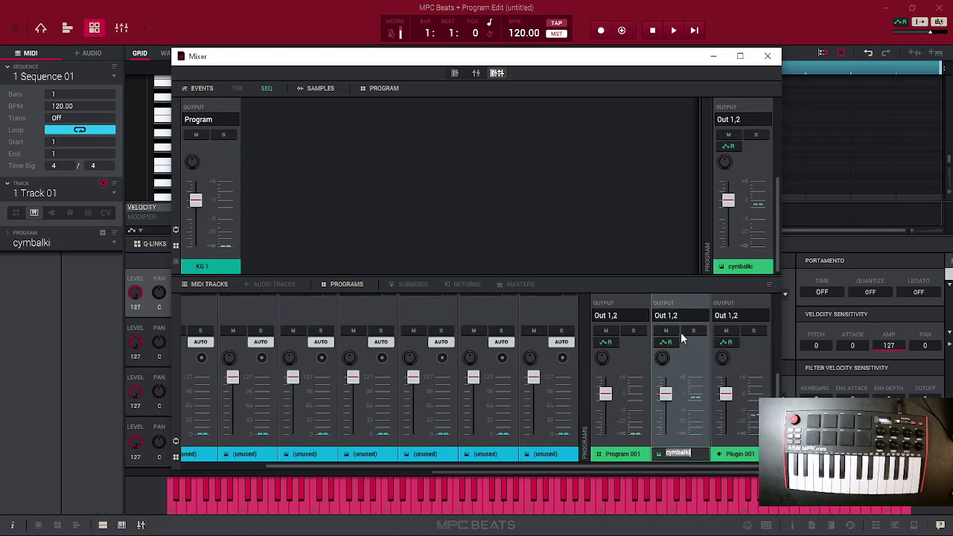
click(60, 336)
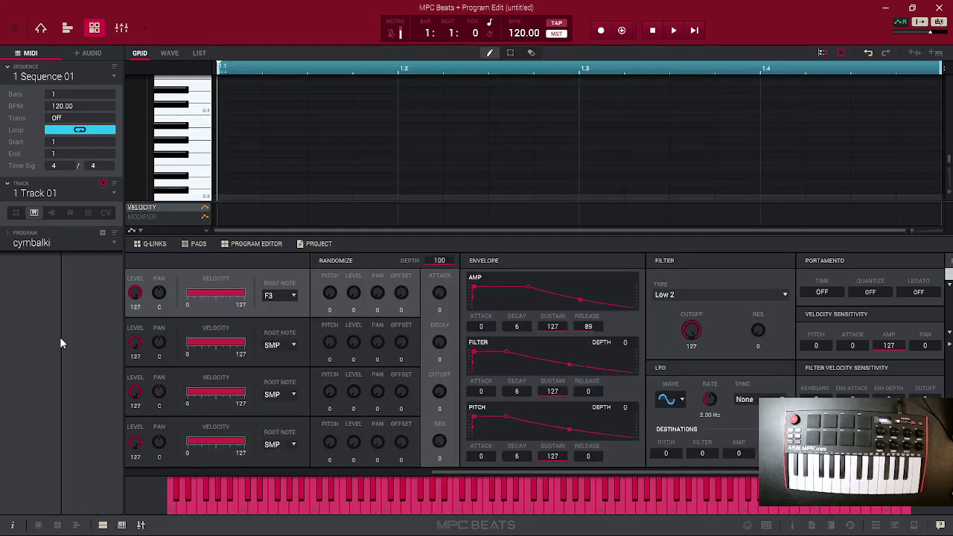
View the Submix output options of the cymbalki channel in the mixer without changing its routing.
click(143, 524)
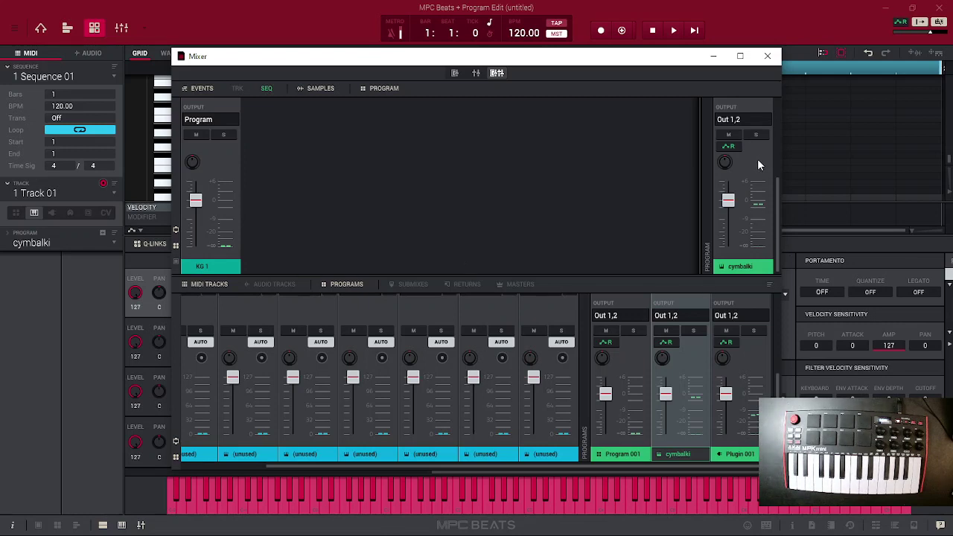
click(748, 119)
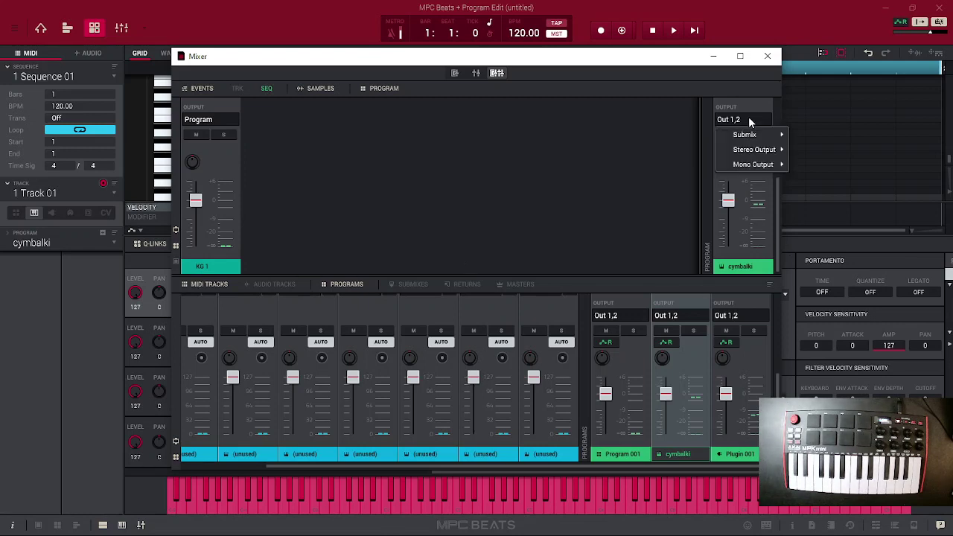
mouse_move(755, 140)
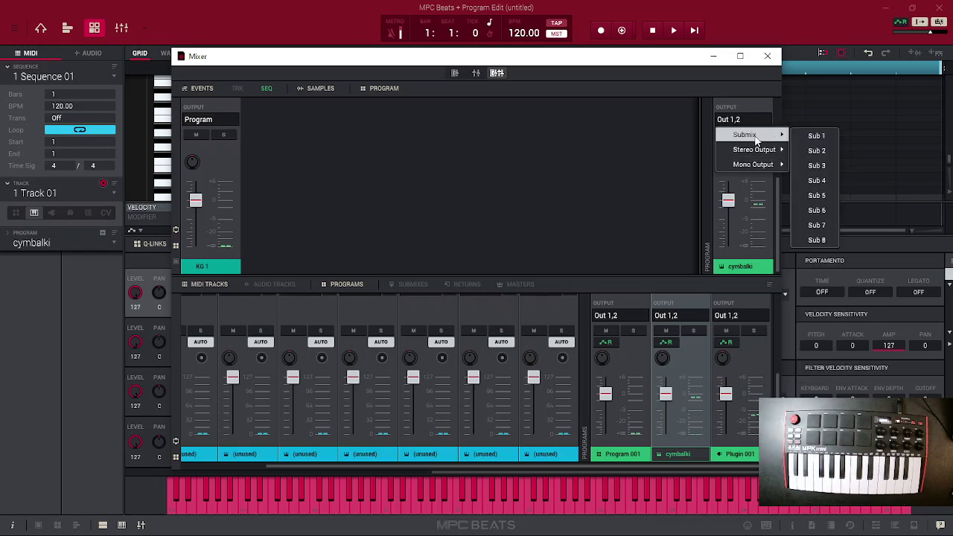
click(565, 154)
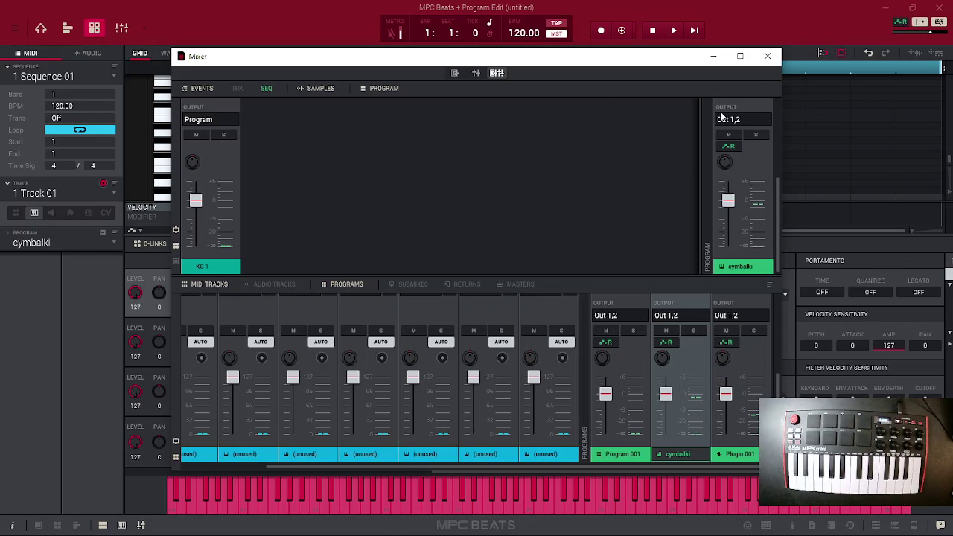
click(691, 414)
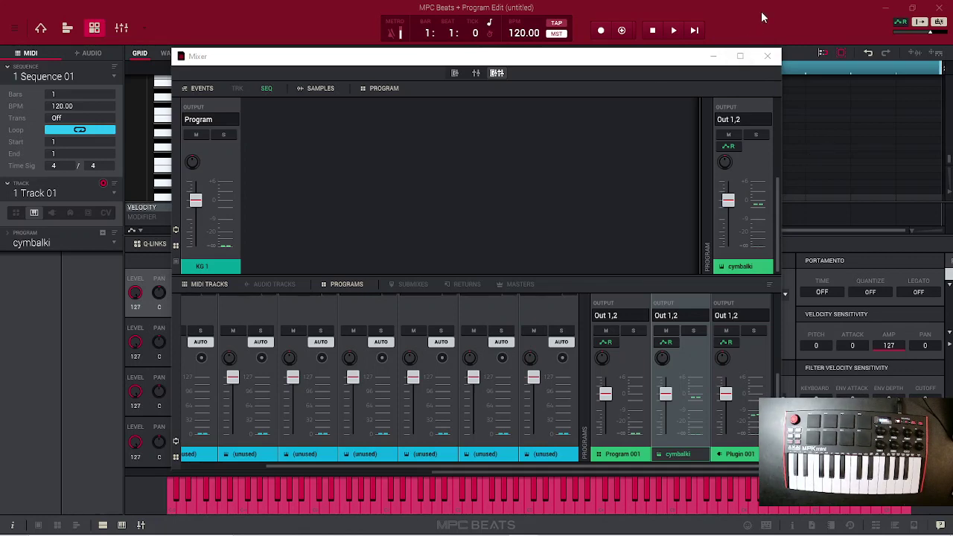
key(Escape)
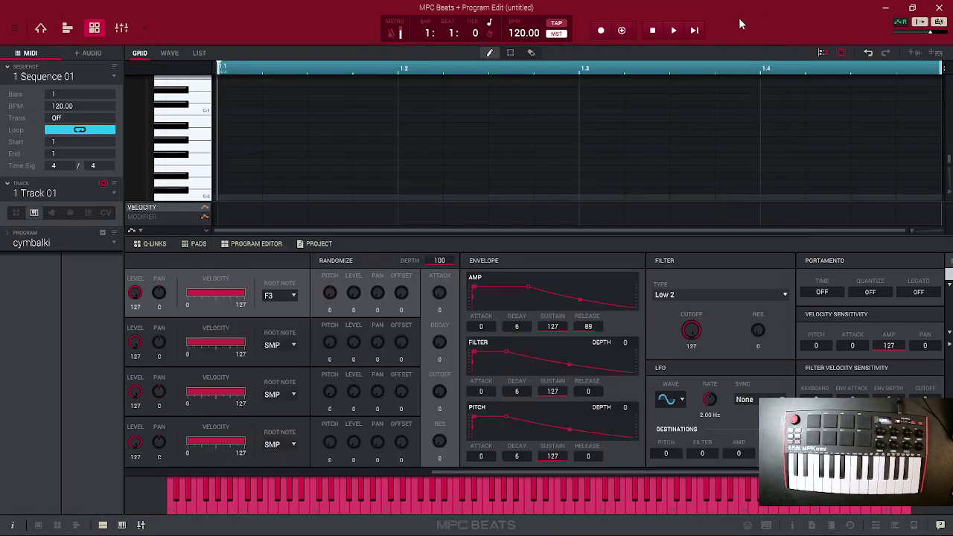
Show the insert slots of the cymbalki channel in the mixer and load AIR Reverb into the first one.
click(142, 525)
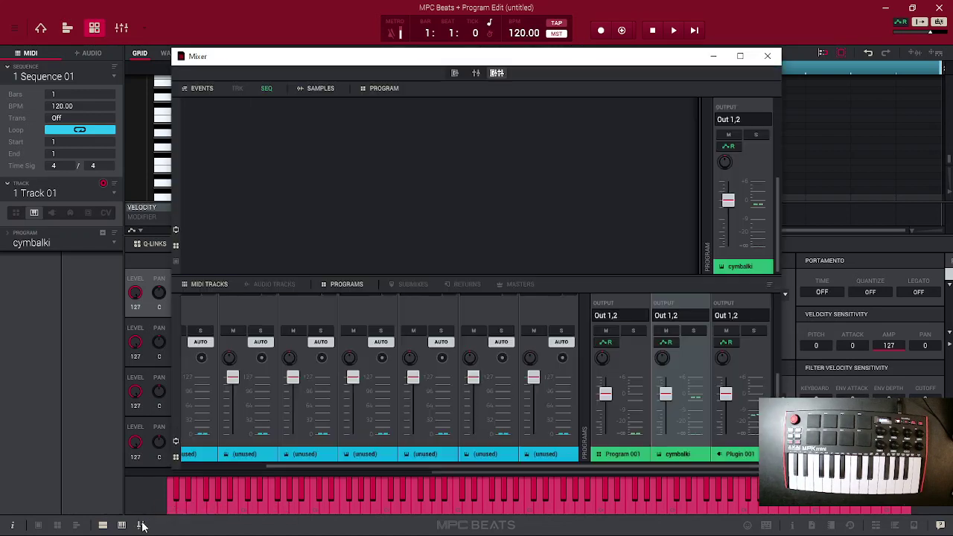
click(454, 75)
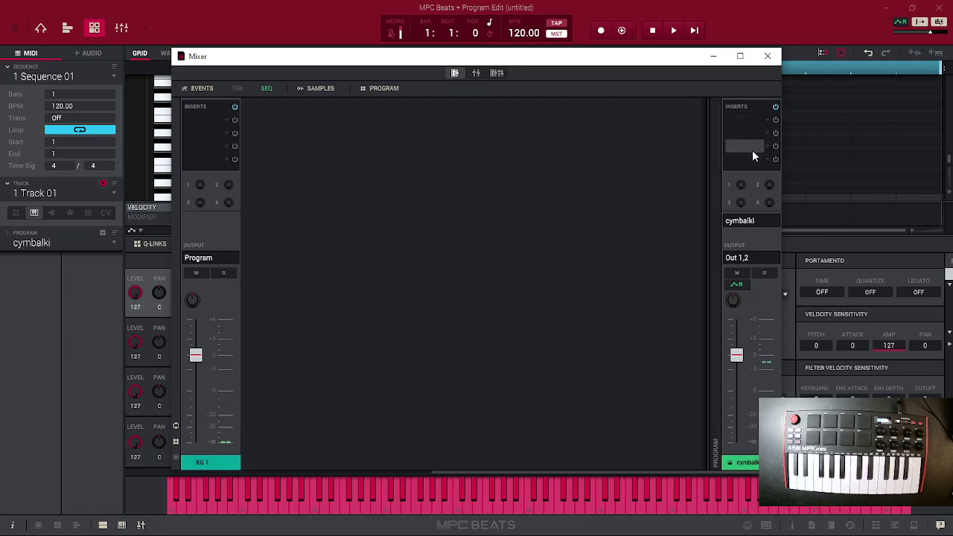
click(749, 119)
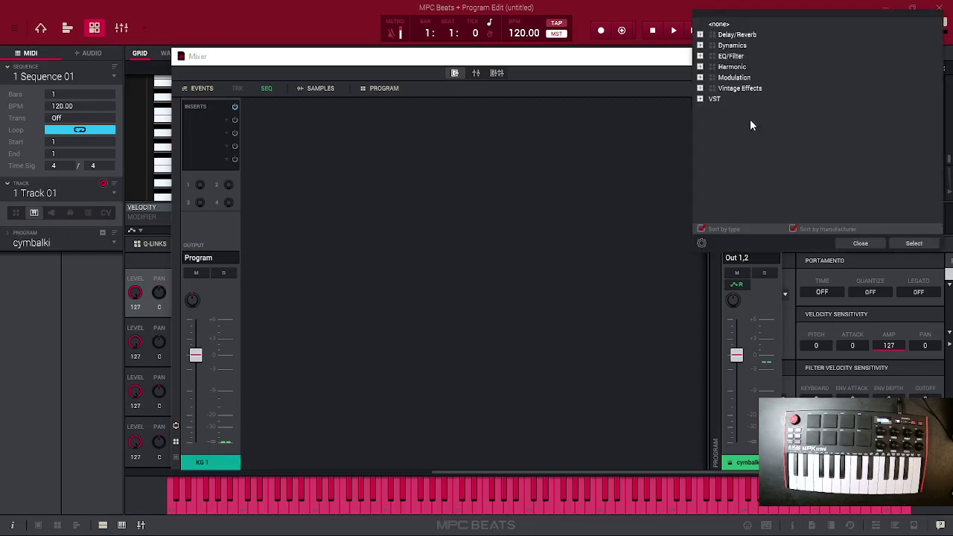
click(699, 34)
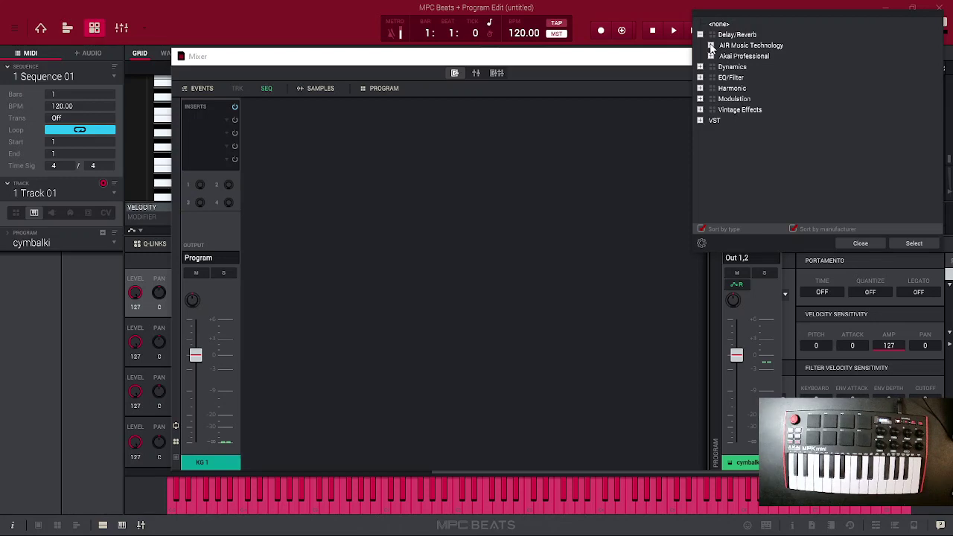
click(711, 45)
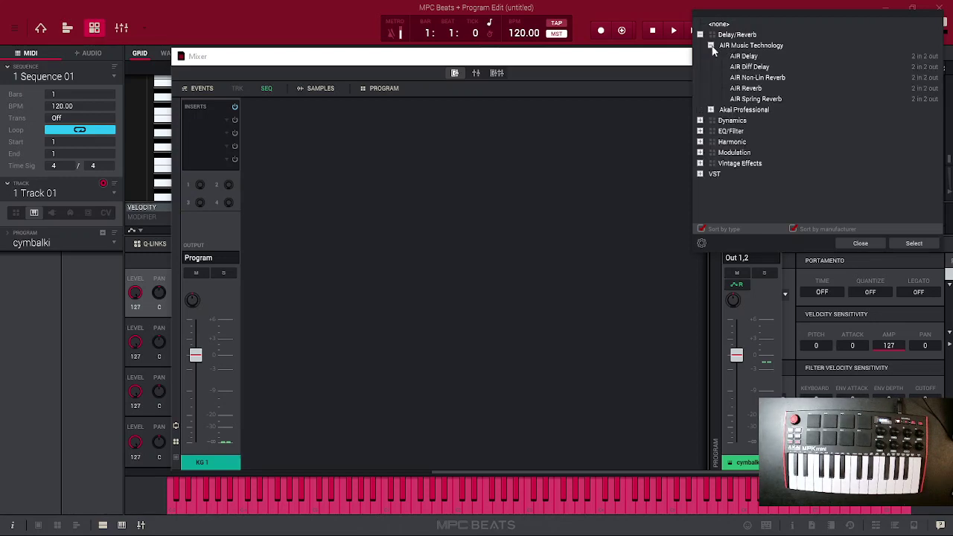
click(754, 89)
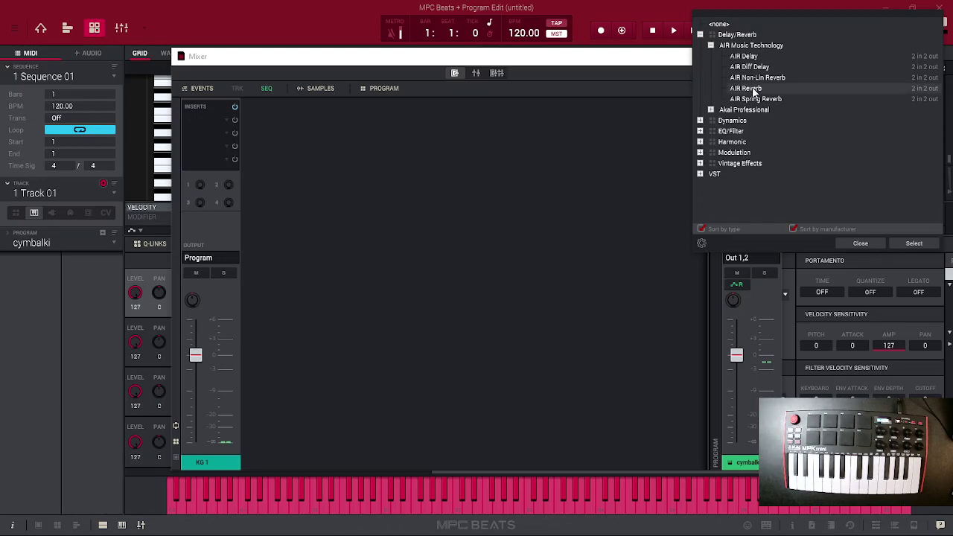
double_click(753, 89)
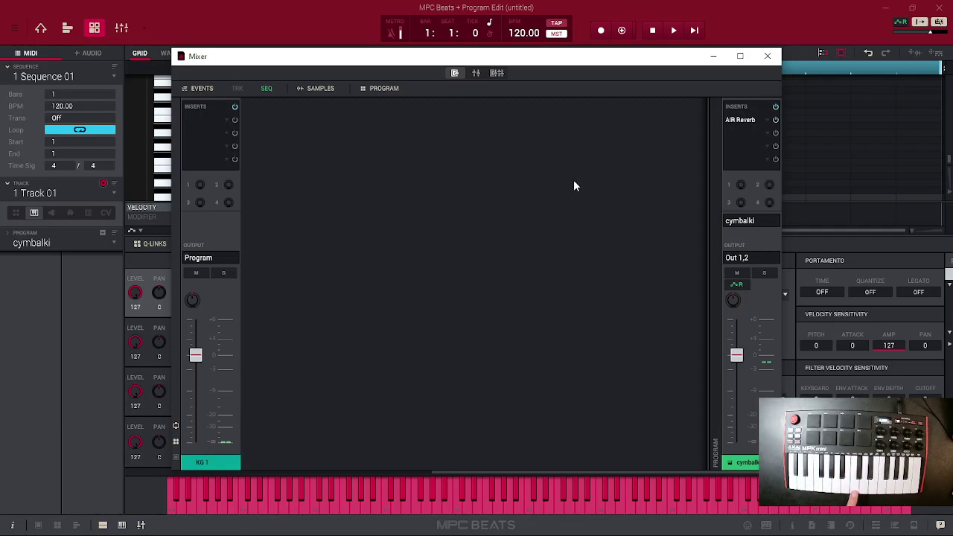
Switch the AIR Reverb insert off and on again, and load its Basic Large preset.
click(775, 121)
click(774, 120)
double_click(743, 120)
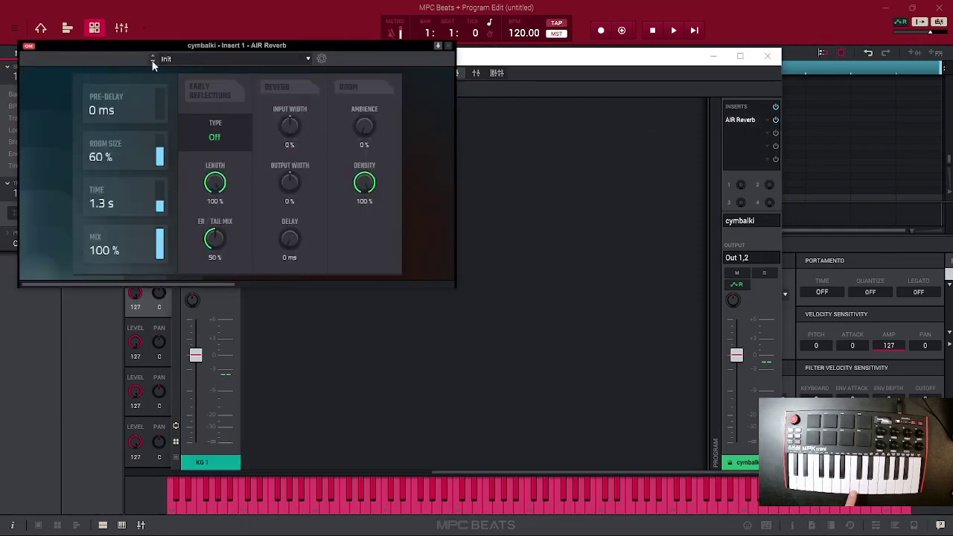
drag(195, 42, 377, 111)
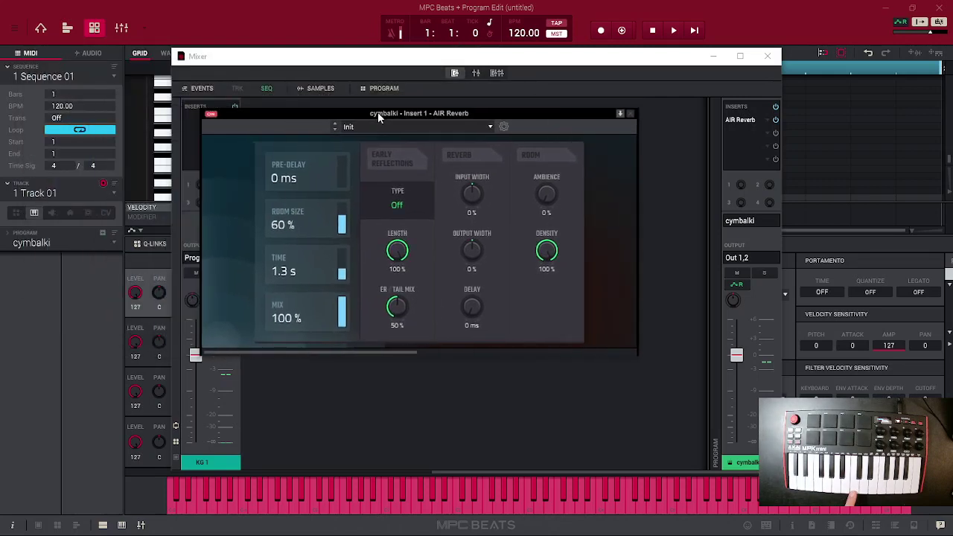
click(348, 127)
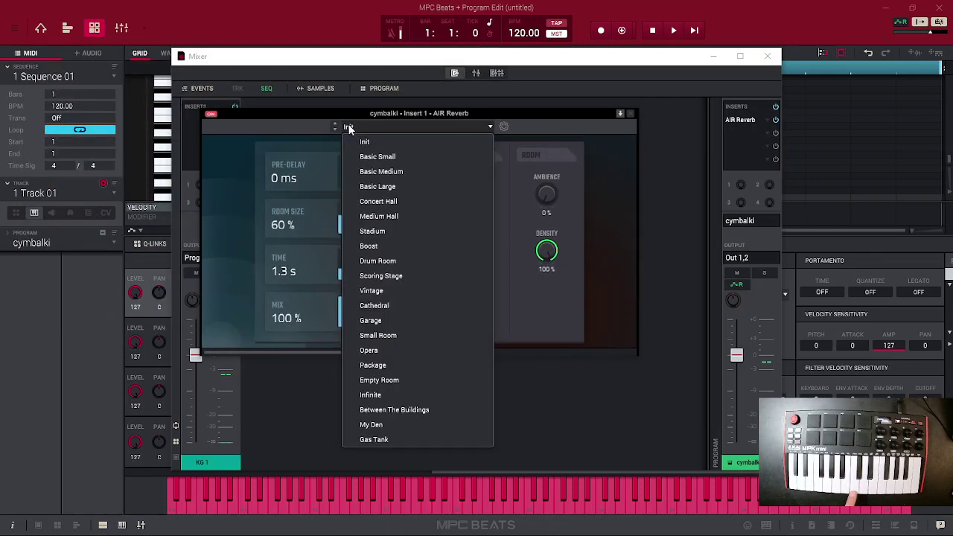
click(410, 187)
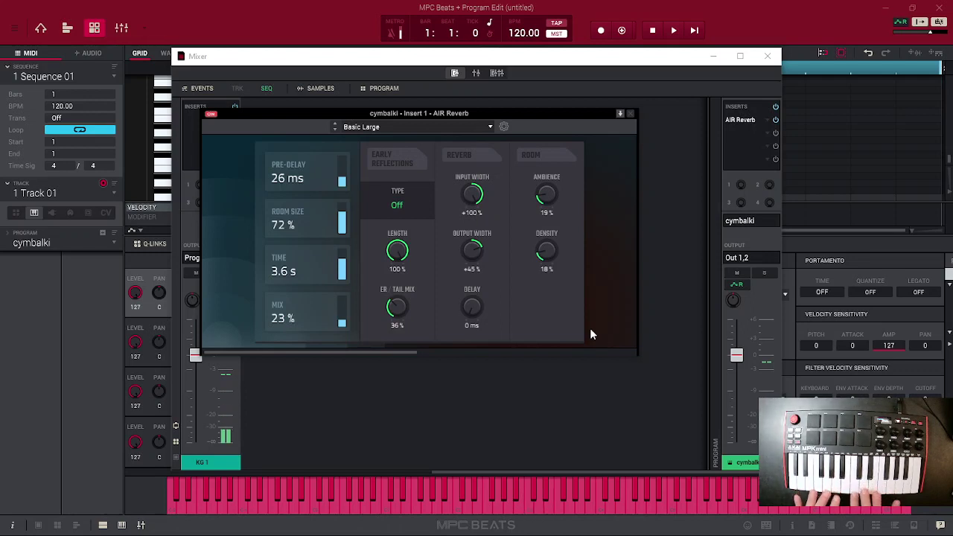
click(630, 114)
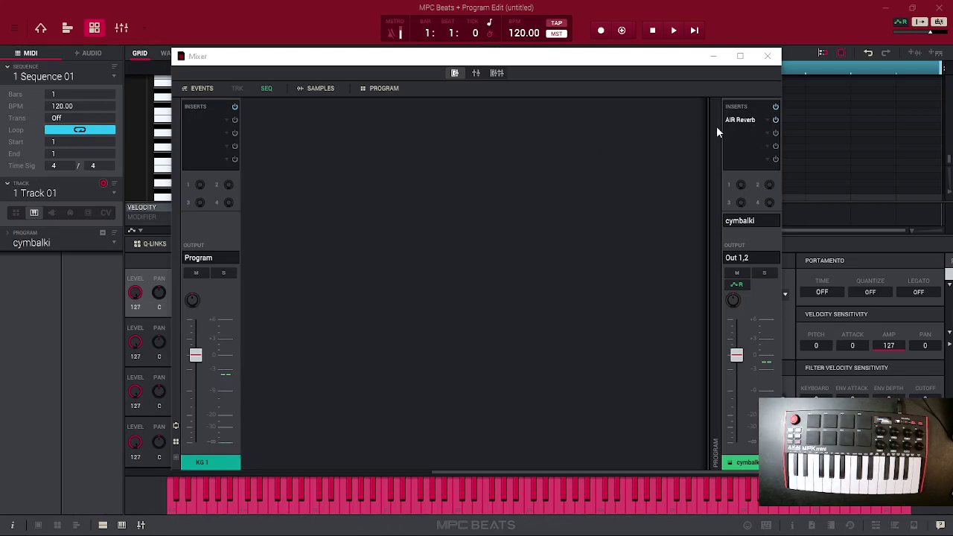
Load Akai Professional's Distortion Overdrive from the Harmonic effects into the second insert slot of cymbalki.
click(748, 134)
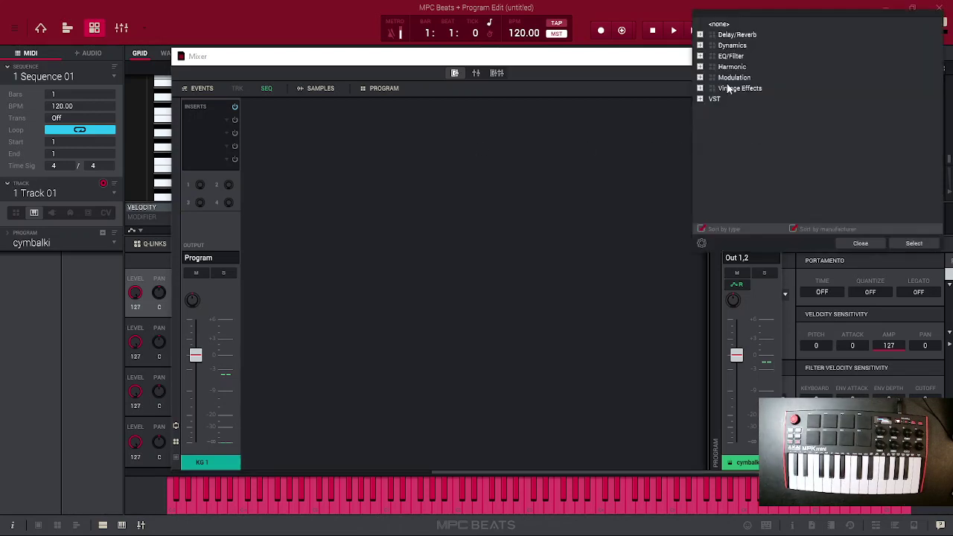
click(700, 67)
click(712, 79)
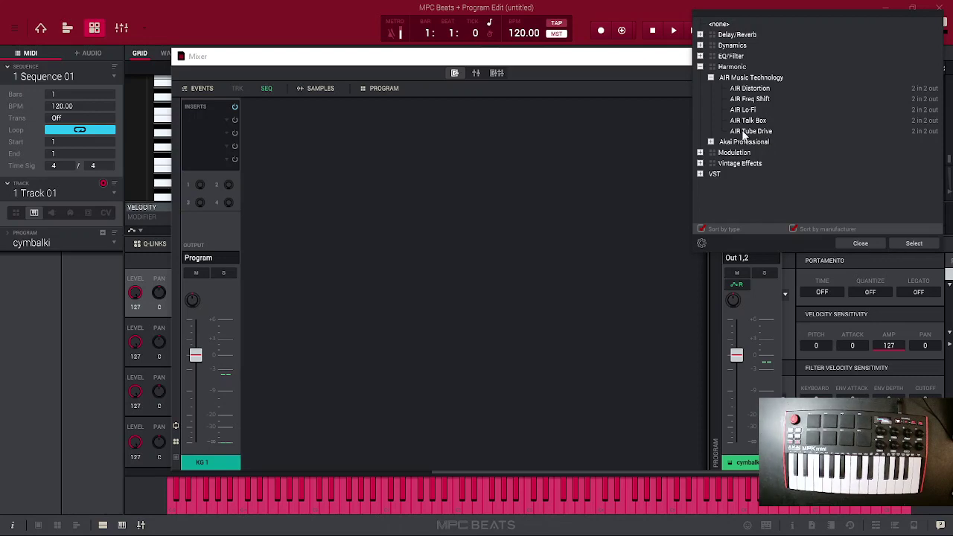
click(710, 78)
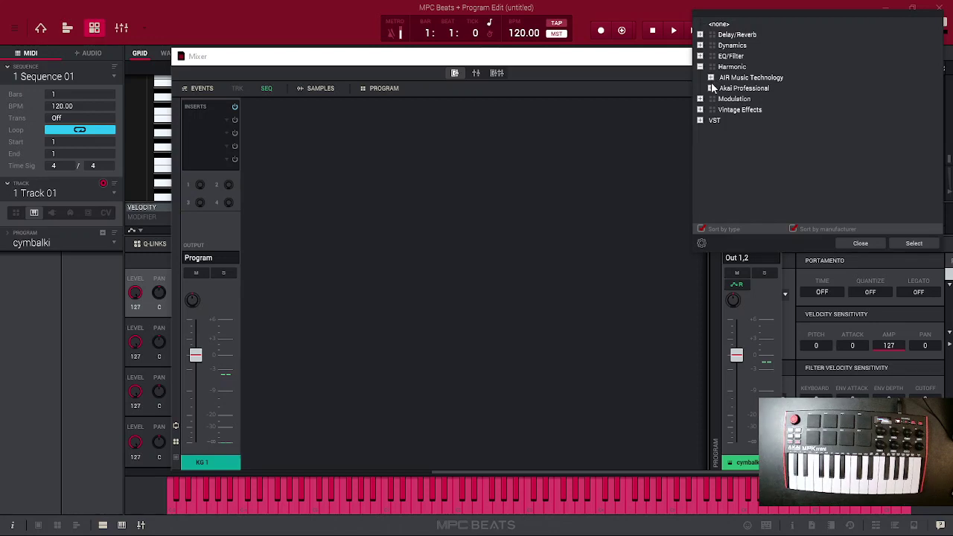
click(711, 88)
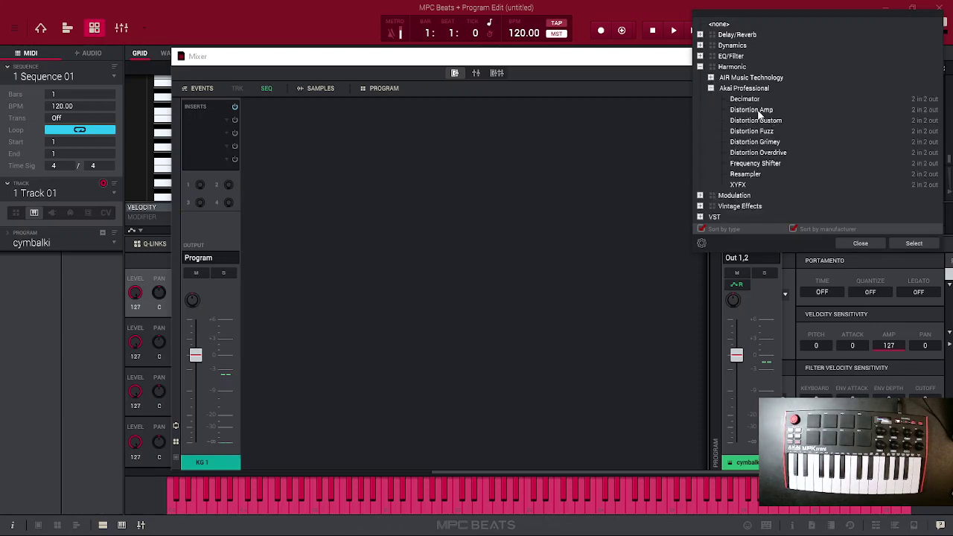
click(748, 131)
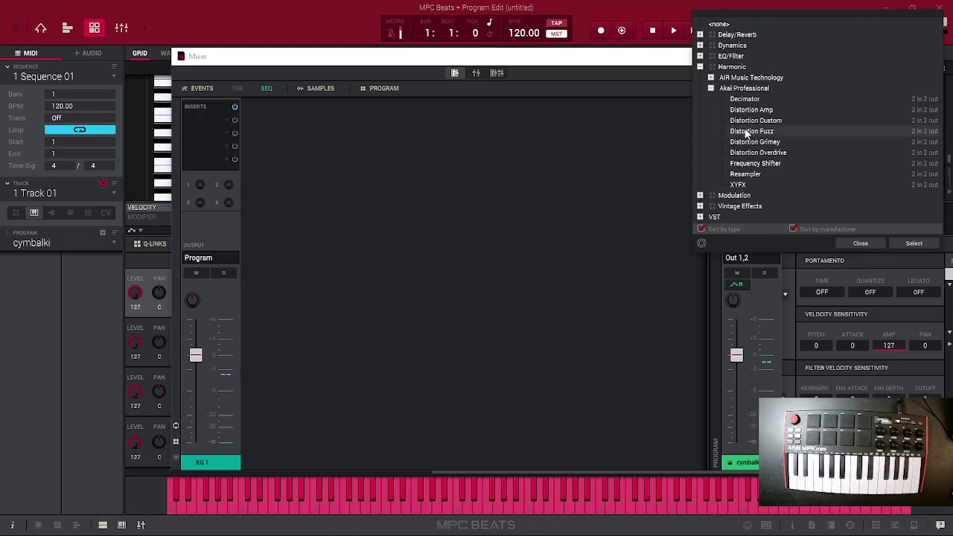
double_click(754, 153)
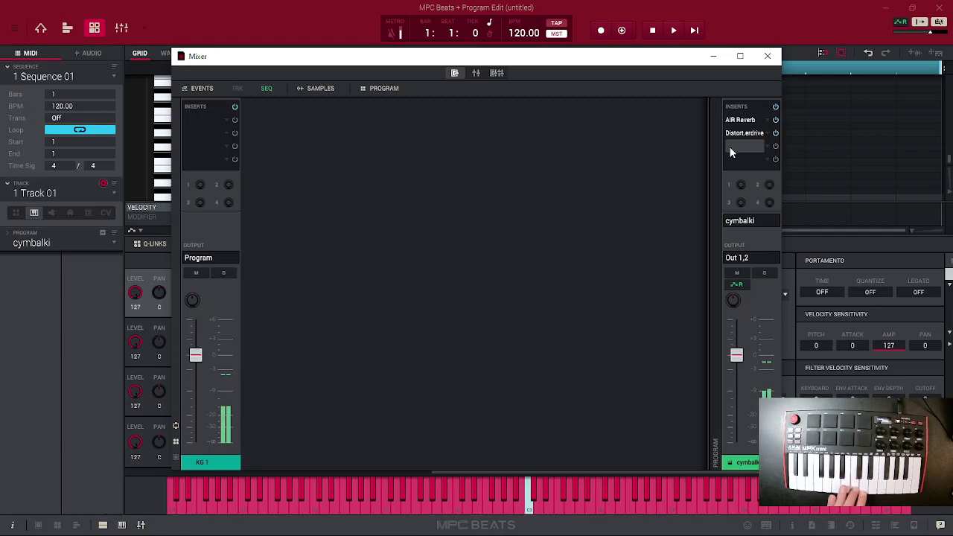
View the Distortion Overdrive controls and compare the sound with the effect bypassed and active.
double_click(746, 132)
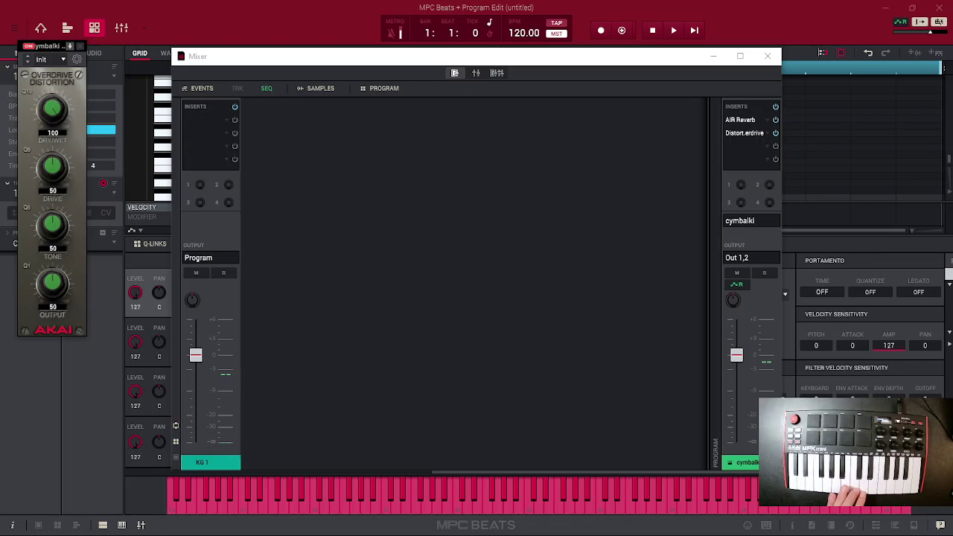
mouse_move(52, 110)
mouse_down()
mouse_move(52, 163)
mouse_move(52, 110)
mouse_up()
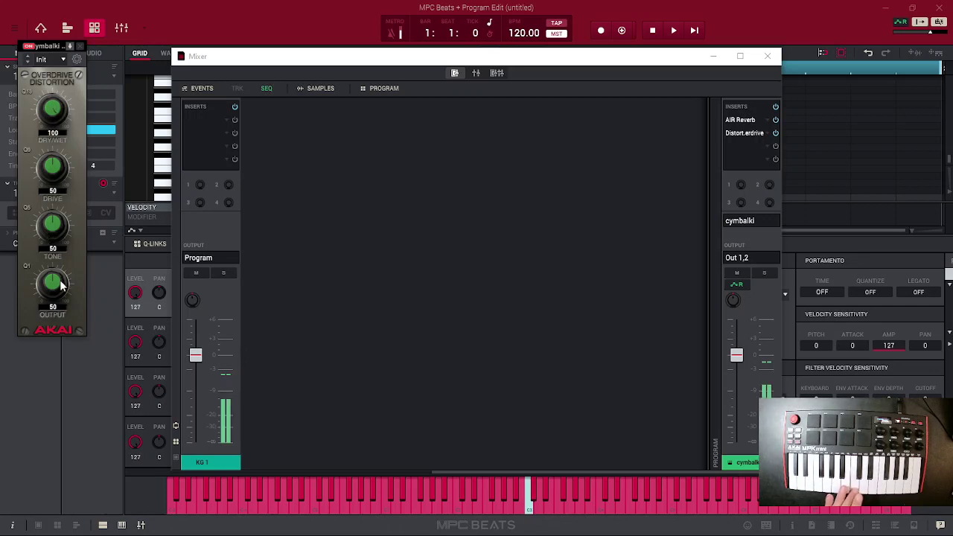
click(79, 45)
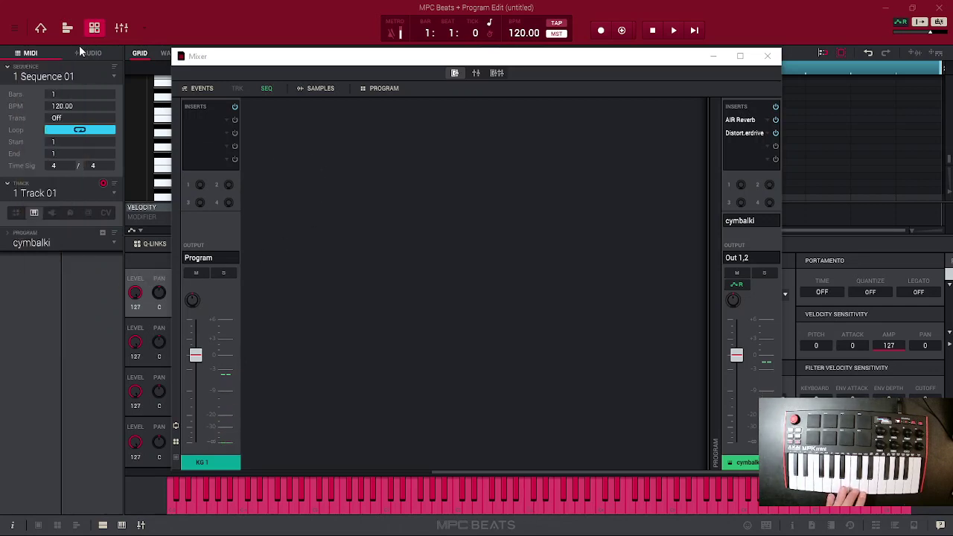
click(774, 132)
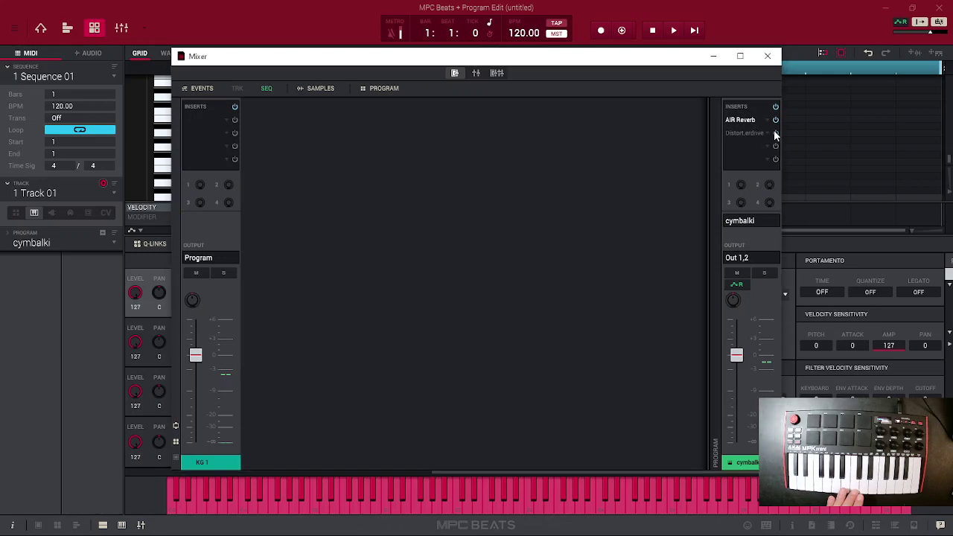
click(774, 132)
Remove Distortion Overdrive from the second insert slot of the cymbalki channel by setting the slot to <none>.
click(766, 134)
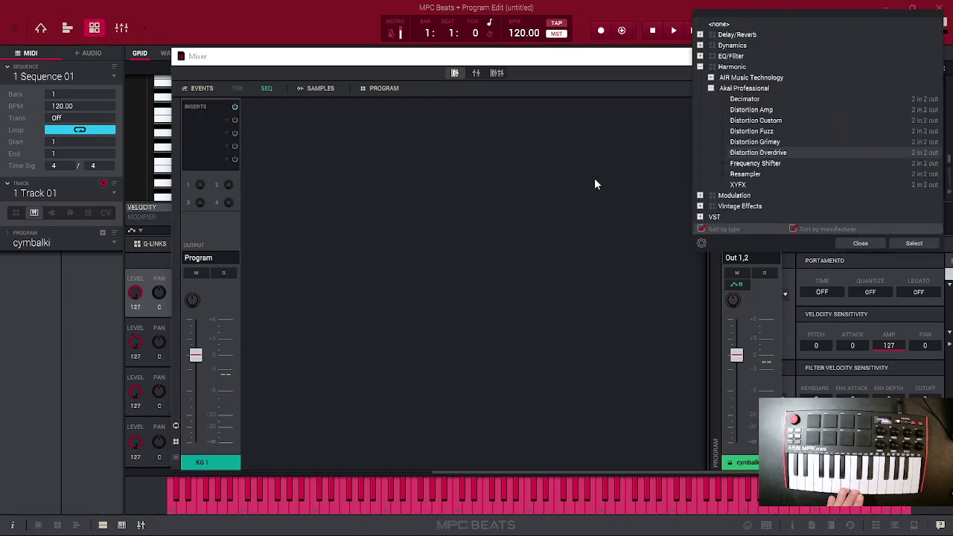
click(866, 24)
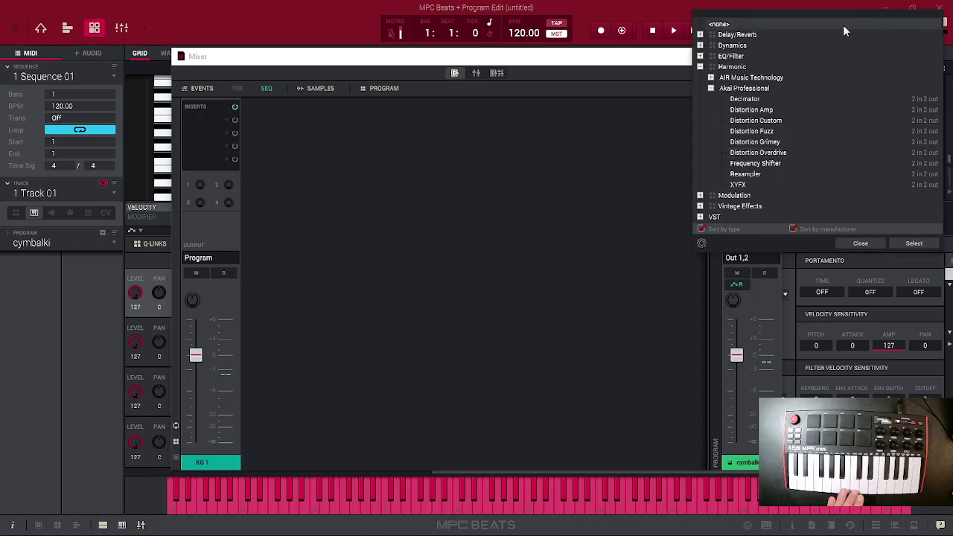
double_click(843, 25)
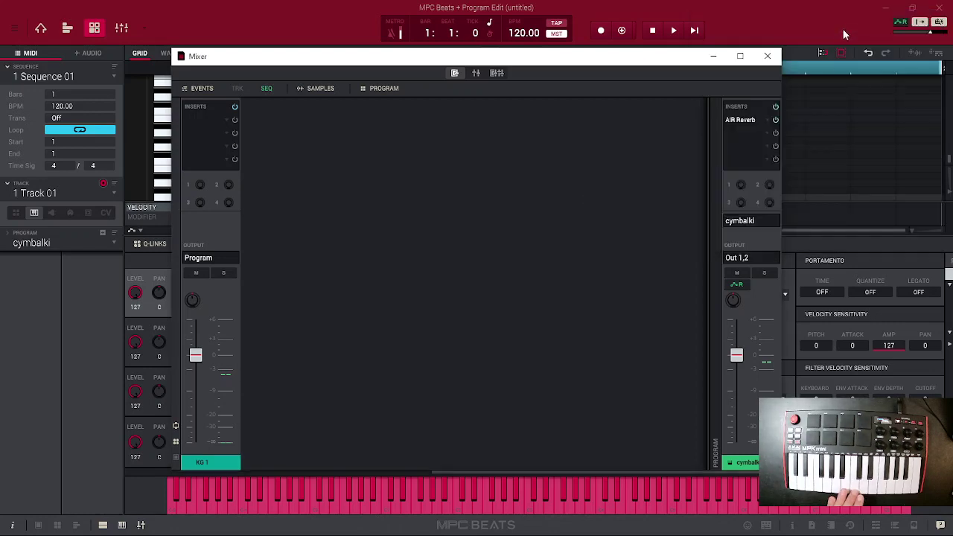
click(767, 132)
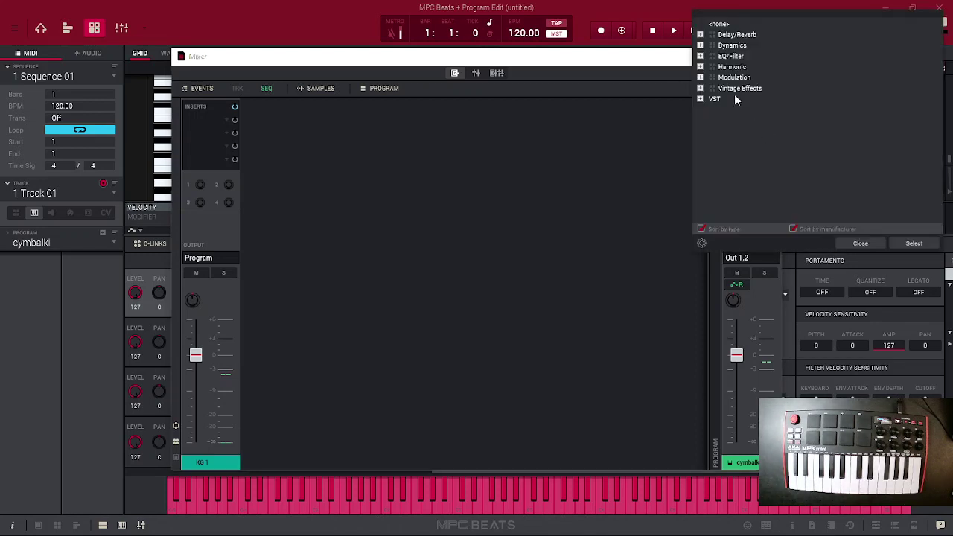
click(719, 27)
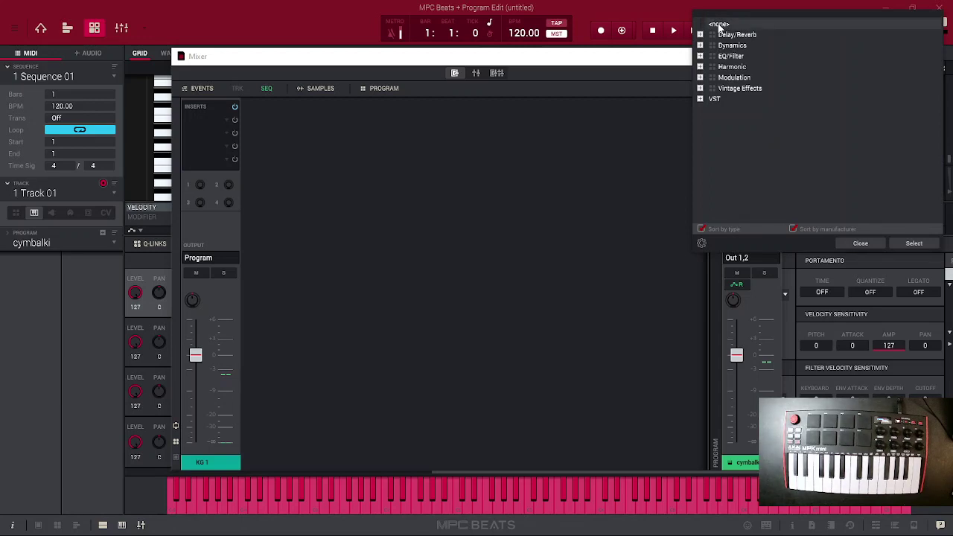
click(913, 243)
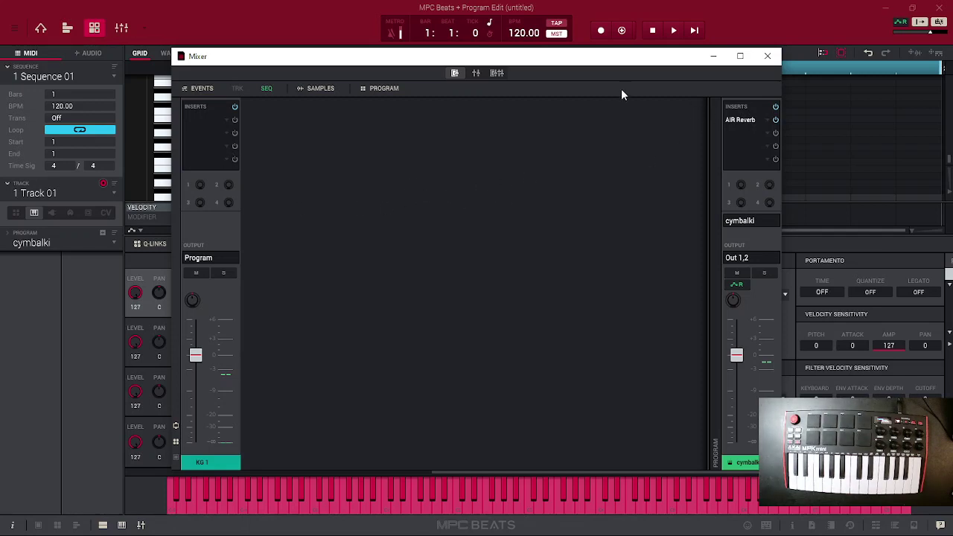
View the Save Program dialog for storing the current program as cymbalki.xpm in the MPC Beats folder, and close it without saving.
click(14, 30)
mouse_move(17, 47)
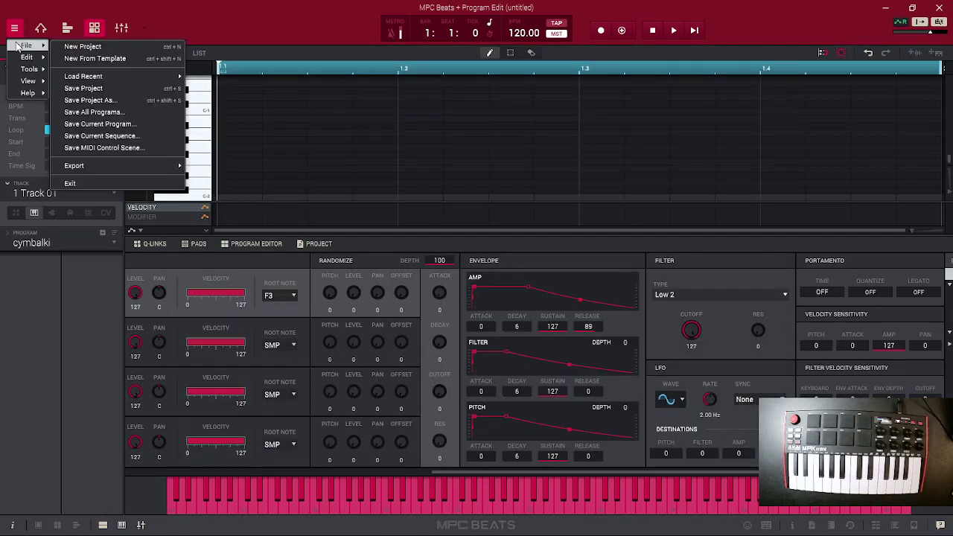
click(131, 127)
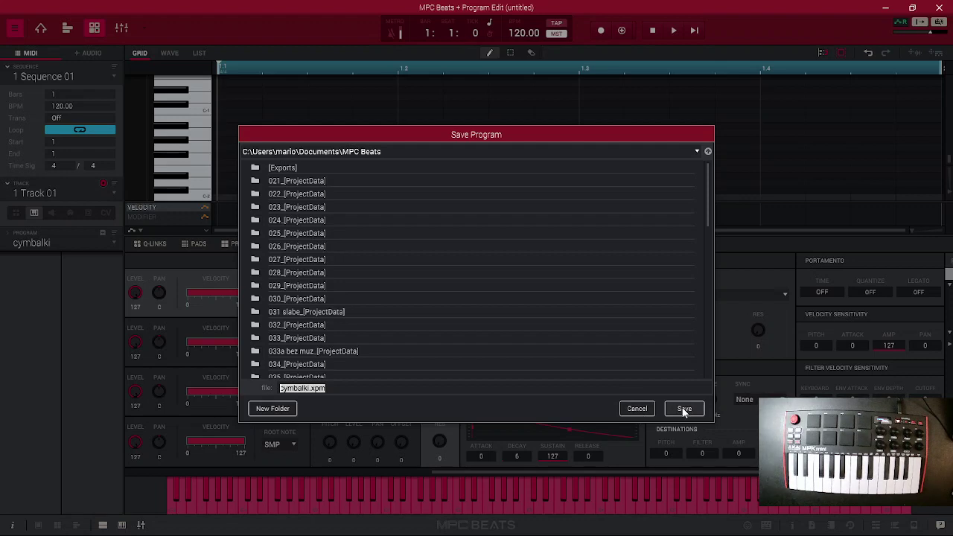
click(636, 408)
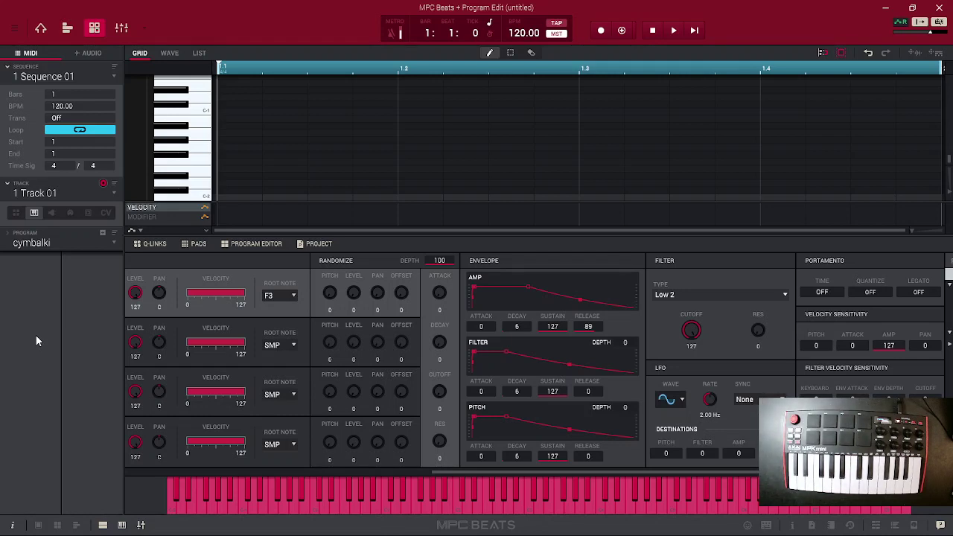
key(alt+Tab)
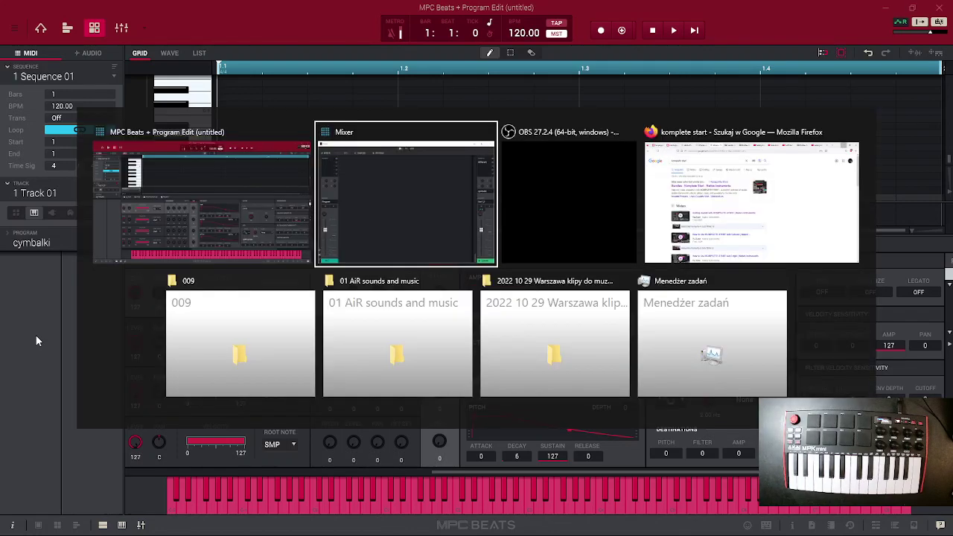
key(alt+Tab)
key(Escape)
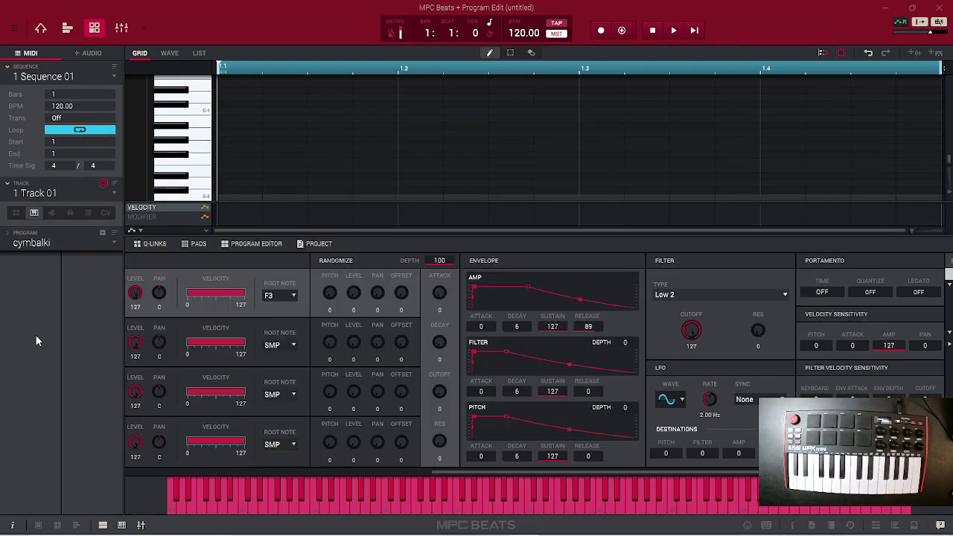